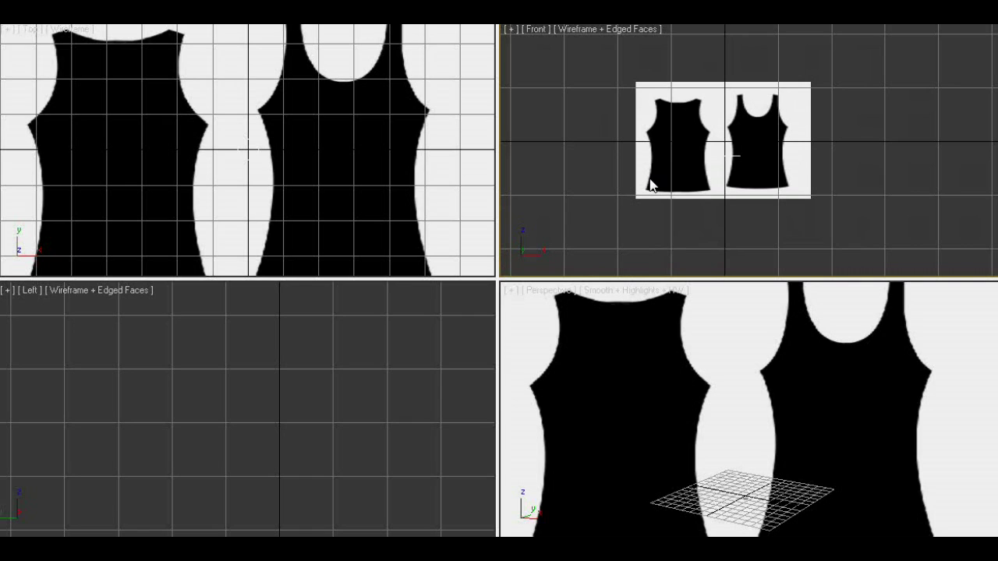
Maximize the Front viewport and hide its grid around the tank-top reference image.
{"action": "key", "text": "alt+w"}
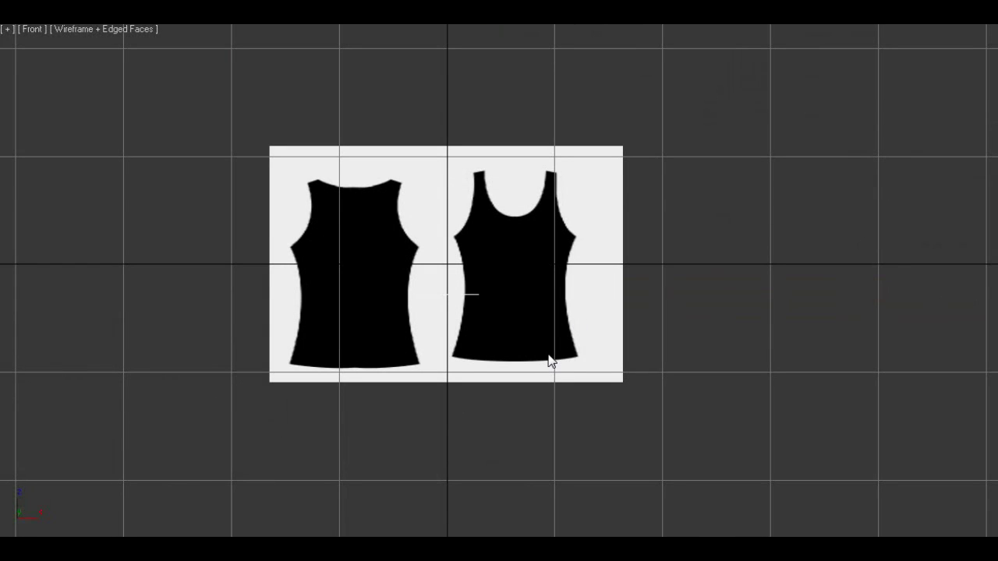
{"action": "middle_click_drag", "start_coordinate": [566, 350], "coordinate": [614, 336]}
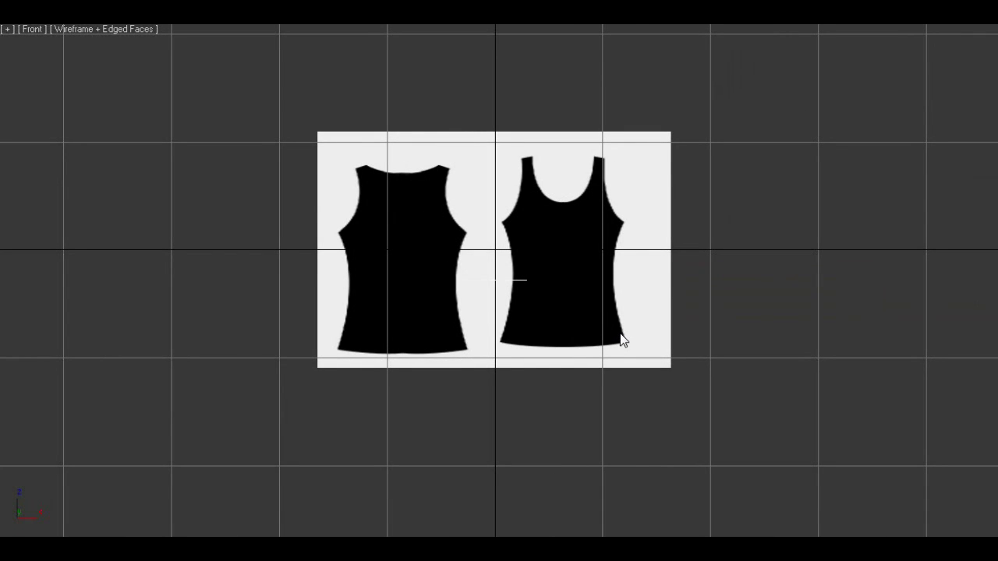
{"action": "key", "text": "g"}
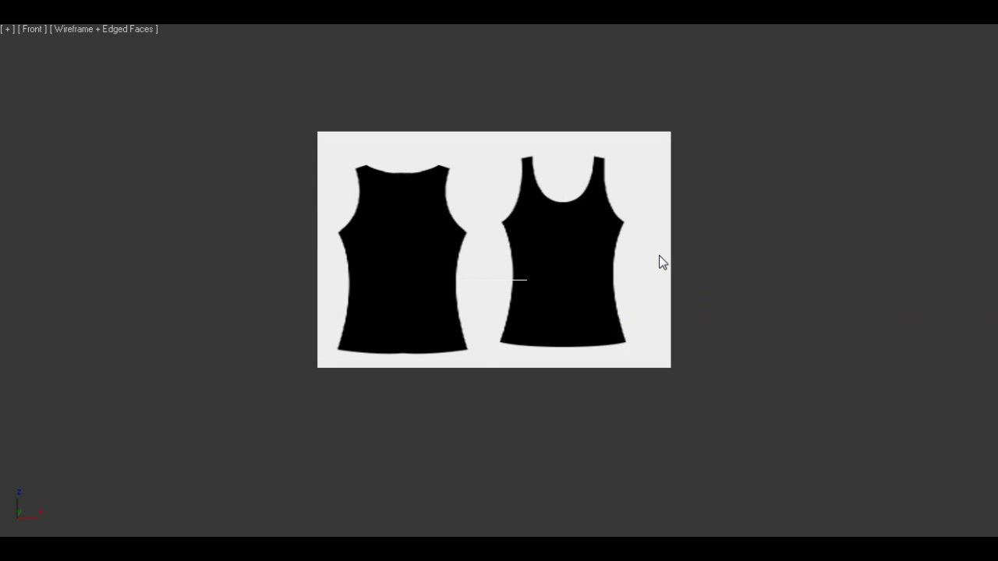
{"action": "middle_click_drag", "start_coordinate": [680, 269], "coordinate": [692, 274]}
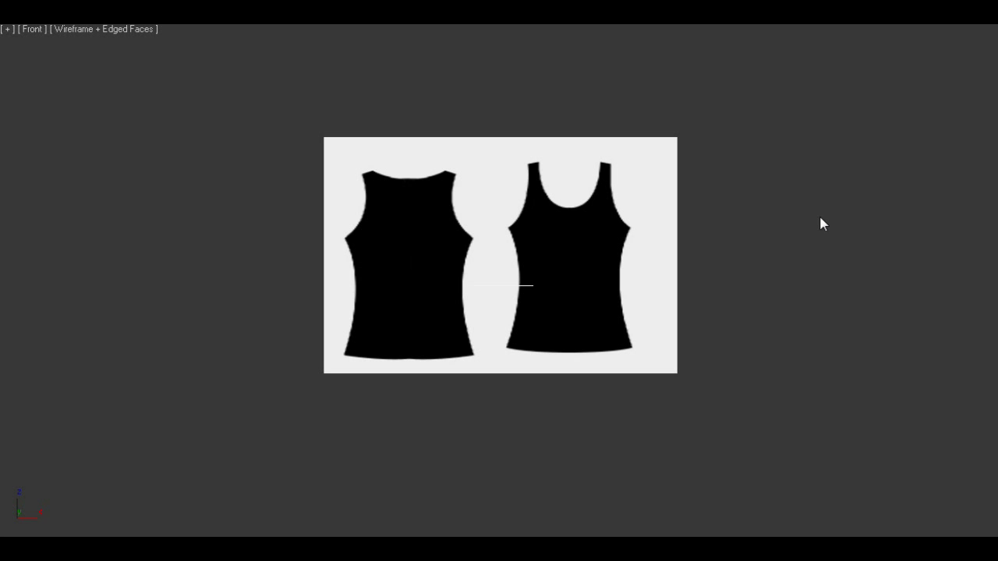
{"action": "middle_click_drag", "start_coordinate": [670, 237], "coordinate": [667, 257]}
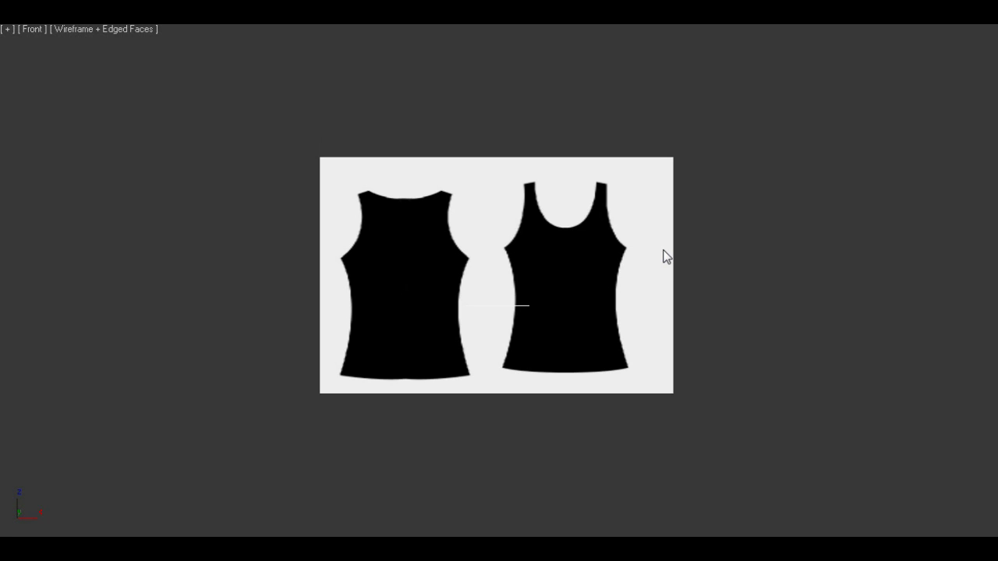
Draw a rectangle spline enclosing the scoop-neck tank-top silhouette on the reference image.
{"action": "scroll", "coordinate": [658, 249], "scroll_direction": "up", "scroll_amount": 2}
{"action": "left_click_drag", "start_coordinate": [278, 148], "coordinate": [458, 415]}
{"action": "left_click_drag", "start_coordinate": [507, 137], "coordinate": [689, 414]}
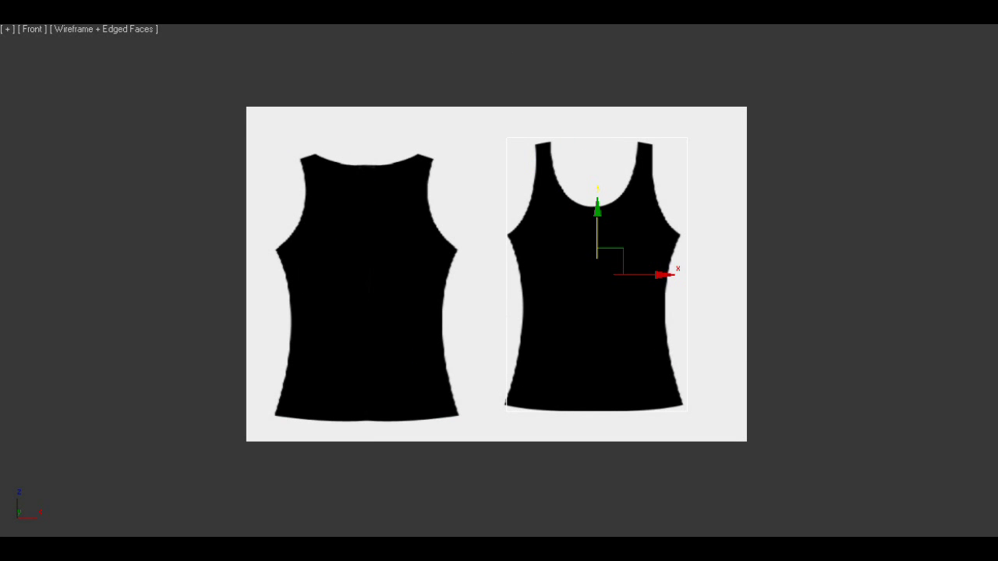
Move the rectangle's four corner vertices onto the outer strap tops and hem corners of the scoop-neck silhouette.
{"action": "key", "text": "1"}
{"action": "left_click_drag", "start_coordinate": [488, 113], "coordinate": [524, 170]}
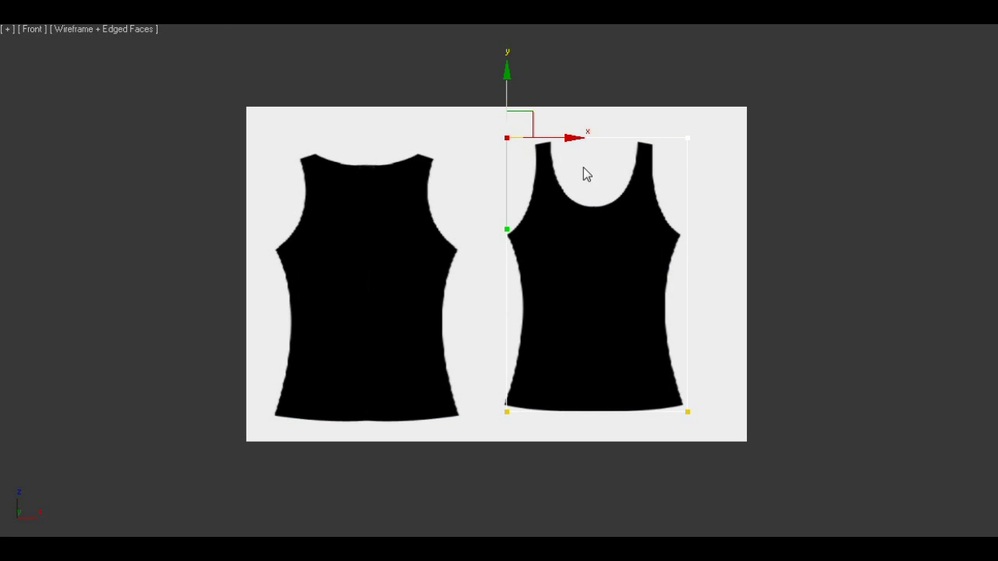
{"action": "left_click_drag", "start_coordinate": [530, 126], "coordinate": [557, 134]}
{"action": "left_click", "coordinate": [687, 137]}
{"action": "left_click_drag", "start_coordinate": [704, 124], "coordinate": [668, 132]}
{"action": "left_click", "coordinate": [506, 411]}
{"action": "left_click_drag", "start_coordinate": [527, 398], "coordinate": [523, 390]}
{"action": "left_click", "coordinate": [688, 411]}
{"action": "left_click_drag", "start_coordinate": [711, 391], "coordinate": [706, 382]}
Refine the outline with a vertex at the hem's middle, three along the top edge and one on each side near the armpits.
{"action": "right_click", "coordinate": [595, 396]}
{"action": "left_click", "coordinate": [580, 448]}
{"action": "left_click", "coordinate": [590, 404]}
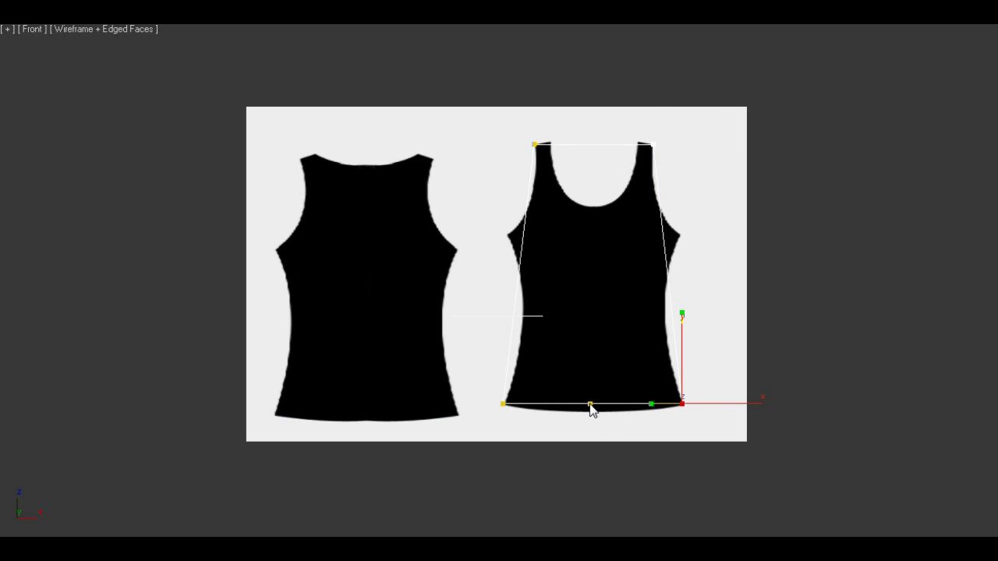
{"action": "left_click", "coordinate": [593, 144]}
{"action": "left_click", "coordinate": [554, 144]}
{"action": "left_click", "coordinate": [637, 144]}
{"action": "left_click", "coordinate": [661, 232]}
{"action": "left_click", "coordinate": [527, 234]}
{"action": "right_click", "coordinate": [600, 275]}
Move the left armpit vertex outward to the silhouette's armpit point.
{"action": "left_click", "coordinate": [527, 233]}
{"action": "left_click_drag", "start_coordinate": [562, 235], "coordinate": [545, 236]}
{"action": "left_click", "coordinate": [661, 232]}
Convert all vertices of the outline to Corner type.
{"action": "left_click_drag", "start_coordinate": [429, 109], "coordinate": [774, 465]}
{"action": "right_click", "coordinate": [542, 185]}
{"action": "right_click", "coordinate": [535, 140]}
{"action": "right_click", "coordinate": [539, 144]}
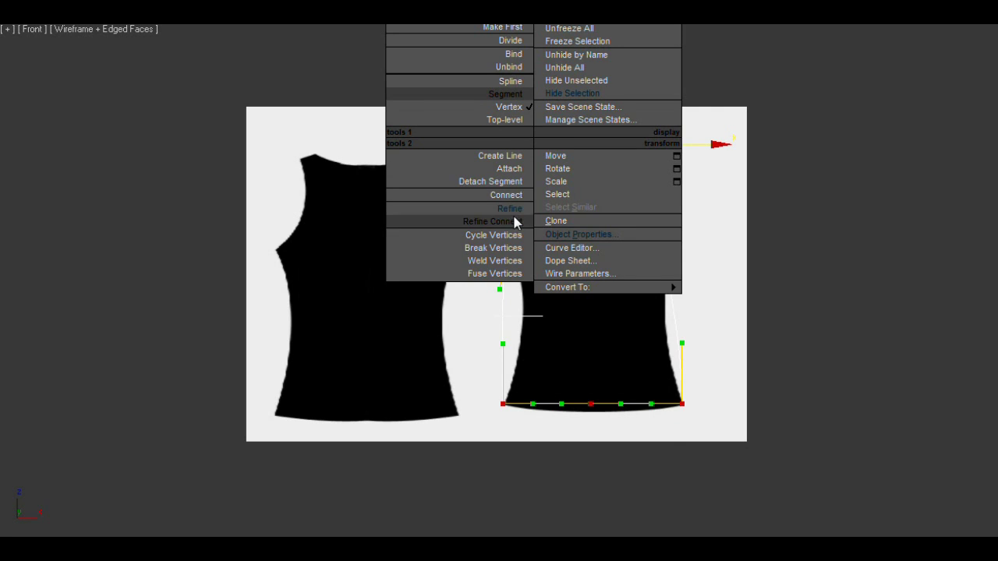
{"action": "right_click", "coordinate": [553, 190]}
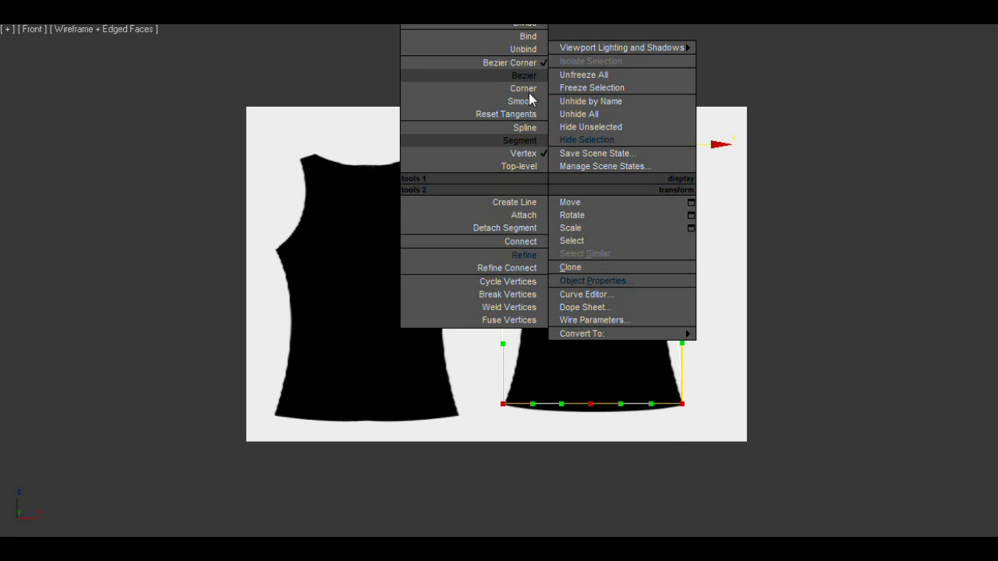
{"action": "left_click", "coordinate": [530, 91]}
Align the inner strap-top, right armpit and middle hem vertices with the scoop-neck silhouette.
{"action": "left_click_drag", "start_coordinate": [548, 127], "coordinate": [646, 159]}
{"action": "left_click_drag", "start_coordinate": [656, 119], "coordinate": [657, 119]}
{"action": "left_click_drag", "start_coordinate": [664, 242], "coordinate": [697, 256]}
{"action": "left_click_drag", "start_coordinate": [650, 221], "coordinate": [697, 213]}
{"action": "left_click_drag", "start_coordinate": [486, 209], "coordinate": [517, 238]}
{"action": "left_click_drag", "start_coordinate": [526, 207], "coordinate": [524, 207]}
{"action": "left_click", "coordinate": [591, 403]}
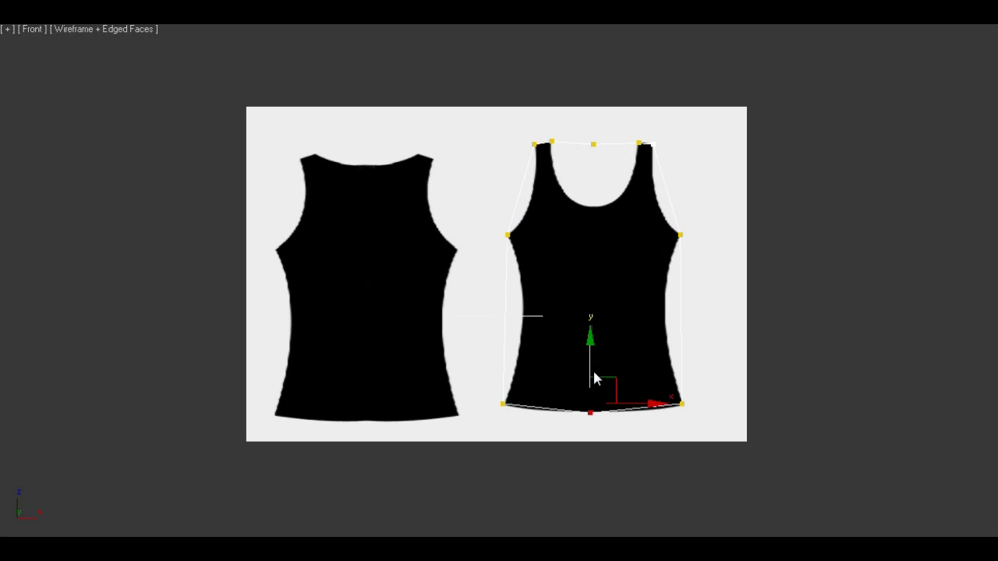
Refine the outline with one new vertex on each side at waist height.
{"action": "right_click", "coordinate": [560, 332]}
{"action": "left_click", "coordinate": [534, 404]}
{"action": "left_click", "coordinate": [504, 312]}
{"action": "left_click", "coordinate": [681, 311]}
{"action": "right_click", "coordinate": [669, 338]}
Move both waist vertices inward onto the silhouette and convert them to Smooth.
{"action": "left_click", "coordinate": [506, 315]}
{"action": "left_click_drag", "start_coordinate": [549, 320], "coordinate": [570, 319]}
{"action": "left_click", "coordinate": [681, 312]}
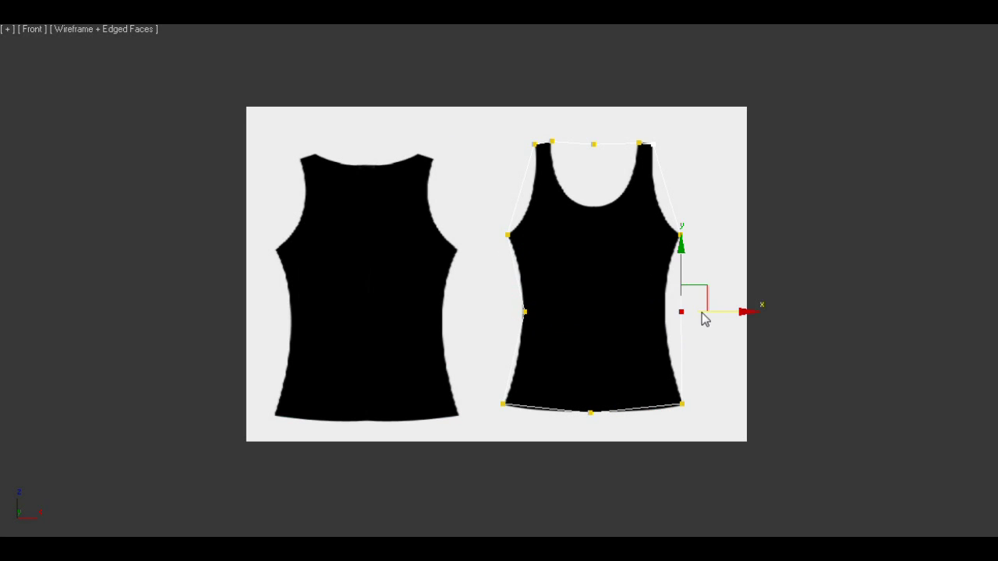
{"action": "left_click_drag", "start_coordinate": [693, 318], "coordinate": [680, 317]}
{"action": "left_click_drag", "start_coordinate": [543, 299], "coordinate": [492, 330], "text": "ctrl"}
{"action": "right_click", "coordinate": [650, 299]}
{"action": "left_click", "coordinate": [626, 217]}
Lower the top edge's middle vertex to the bottom of the neck opening and convert it to Smooth.
{"action": "left_click", "coordinate": [584, 154]}
{"action": "left_click", "coordinate": [594, 144]}
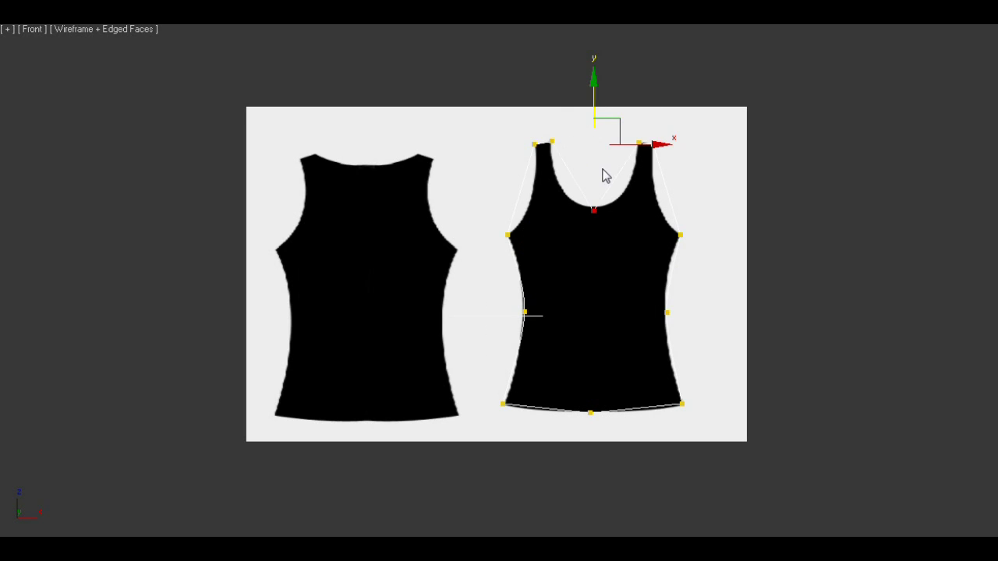
{"action": "right_click", "coordinate": [589, 205]}
{"action": "left_click", "coordinate": [566, 123]}
Refine the outline with one new vertex on each armhole edge.
{"action": "right_click", "coordinate": [552, 194]}
{"action": "left_click", "coordinate": [533, 264]}
{"action": "left_click", "coordinate": [519, 192]}
{"action": "left_click", "coordinate": [668, 189]}
{"action": "right_click", "coordinate": [666, 190]}
Move both armhole vertices onto the silhouette's armhole curves and convert them to Smooth.
{"action": "left_click_drag", "start_coordinate": [501, 169], "coordinate": [540, 217]}
{"action": "left_click_drag", "start_coordinate": [548, 171], "coordinate": [558, 181]}
{"action": "left_click_drag", "start_coordinate": [652, 170], "coordinate": [683, 188]}
{"action": "left_click_drag", "start_coordinate": [512, 183], "coordinate": [549, 218]}
{"action": "left_click_drag", "start_coordinate": [678, 188], "coordinate": [644, 210], "text": "ctrl"}
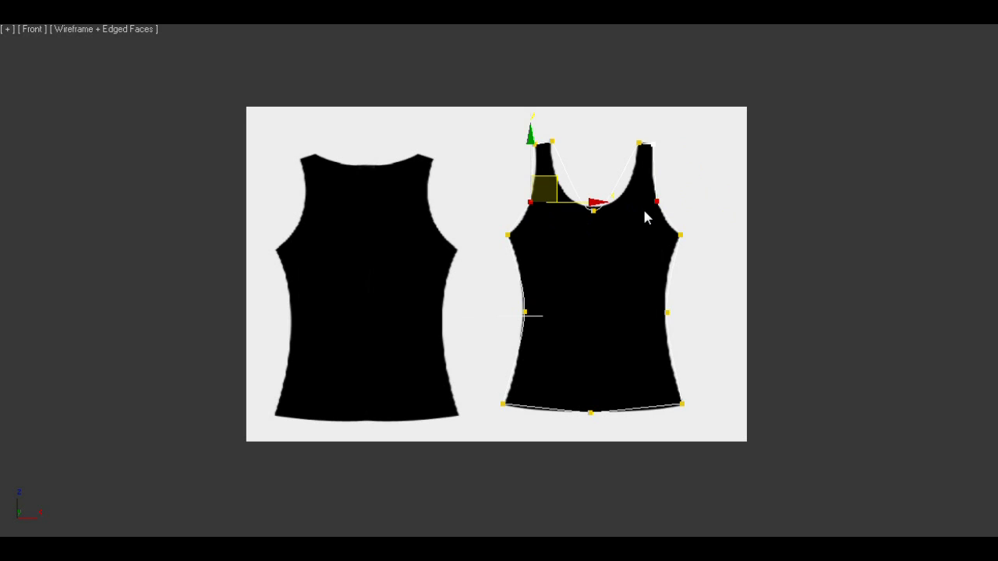
{"action": "right_click", "coordinate": [656, 203]}
{"action": "left_click", "coordinate": [627, 116]}
Convert the neckline's middle vertex to Bezier and widen its handles to follow the scoop neck.
{"action": "left_click", "coordinate": [593, 211]}
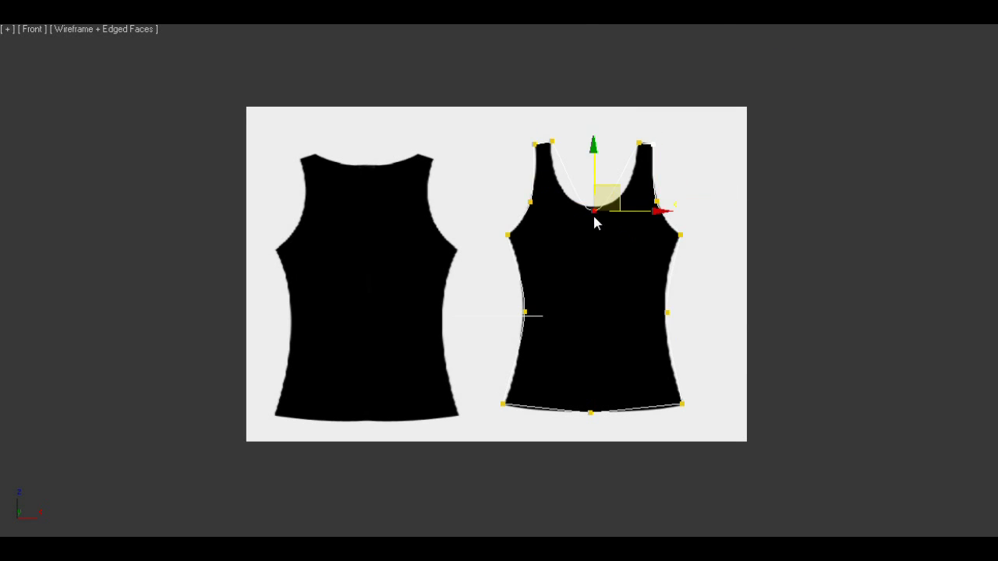
{"action": "right_click", "coordinate": [594, 217]}
{"action": "left_click", "coordinate": [570, 99]}
{"action": "left_click_drag", "start_coordinate": [580, 212], "coordinate": [553, 212]}
{"action": "left_click_drag", "start_coordinate": [613, 189], "coordinate": [614, 184]}
{"action": "left_click_drag", "start_coordinate": [649, 133], "coordinate": [663, 161]}
Change the type of the hem's middle vertex to curve the hem, and leave vertex editing.
{"action": "left_click_drag", "start_coordinate": [573, 380], "coordinate": [547, 413]}
{"action": "right_click", "coordinate": [585, 413]}
{"action": "left_click", "coordinate": [570, 308]}
{"action": "key", "text": "1"}
Copy the finished outline across onto the other tank-top silhouette with the high neckline.
{"action": "left_click", "coordinate": [458, 312]}
{"action": "left_click", "coordinate": [587, 324]}
{"action": "left_click_drag", "start_coordinate": [653, 283], "coordinate": [430, 283], "text": "shift"}
{"action": "left_click", "coordinate": [570, 340]}
Raise the copied outline's neckline vertex and move its strap-top vertices onto the high-neck silhouette's shoulders.
{"action": "key", "text": "1"}
{"action": "left_click_drag", "start_coordinate": [351, 179], "coordinate": [411, 237]}
{"action": "left_click_drag", "start_coordinate": [371, 163], "coordinate": [376, 123]}
{"action": "left_click_drag", "start_coordinate": [288, 127], "coordinate": [334, 152]}
{"action": "left_click_drag", "start_coordinate": [343, 116], "coordinate": [443, 162]}
{"action": "left_click_drag", "start_coordinate": [446, 122], "coordinate": [453, 135]}
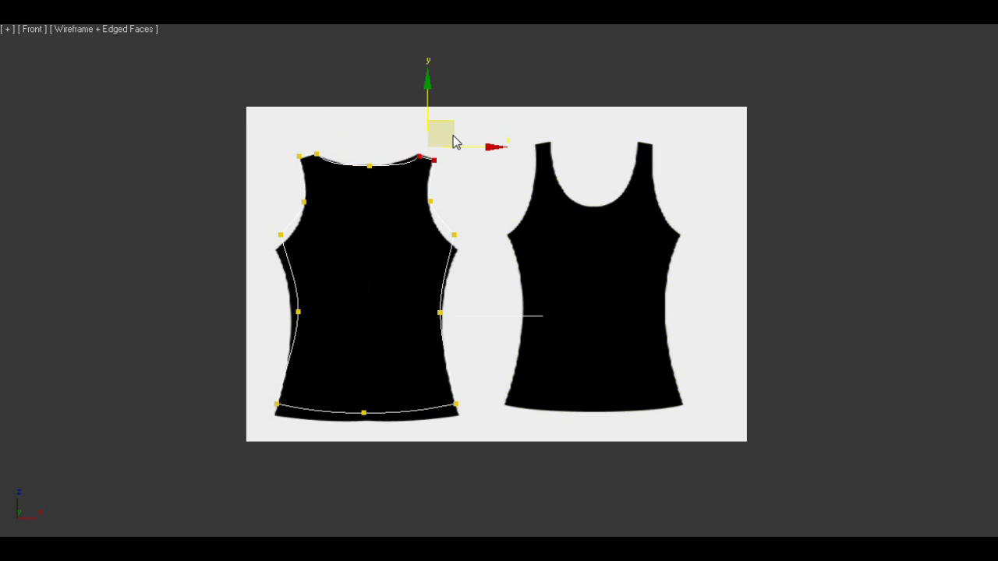
Lower the copied outline's armpit and hem vertices to match the high-neck silhouette.
{"action": "left_click_drag", "start_coordinate": [269, 218], "coordinate": [459, 276]}
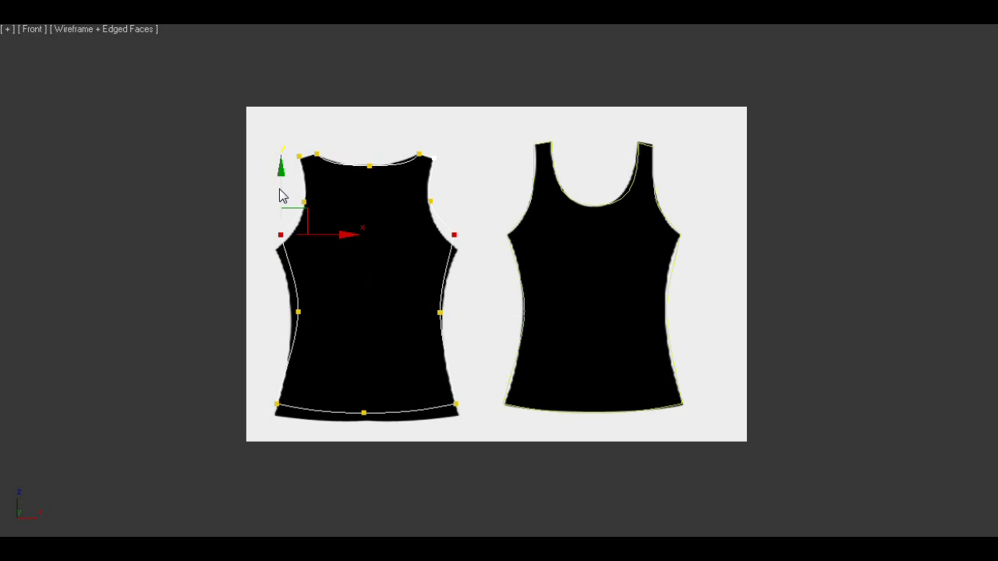
{"action": "left_click_drag", "start_coordinate": [282, 195], "coordinate": [283, 211]}
{"action": "left_click_drag", "start_coordinate": [247, 393], "coordinate": [486, 439]}
{"action": "left_click_drag", "start_coordinate": [275, 367], "coordinate": [278, 376]}
Convert the copied outline's two armhole vertices to Bezier and adjust them to the silhouette's armhole curves.
{"action": "left_click", "coordinate": [308, 251]}
{"action": "left_click_drag", "start_coordinate": [223, 227], "coordinate": [472, 276]}
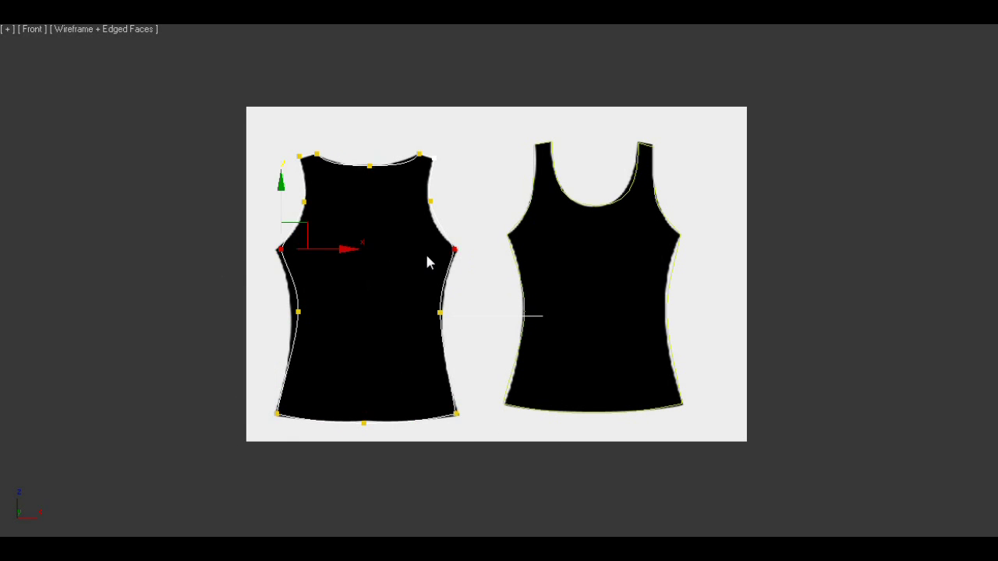
{"action": "right_click", "coordinate": [423, 251]}
{"action": "left_click", "coordinate": [407, 157]}
{"action": "left_click", "coordinate": [432, 203]}
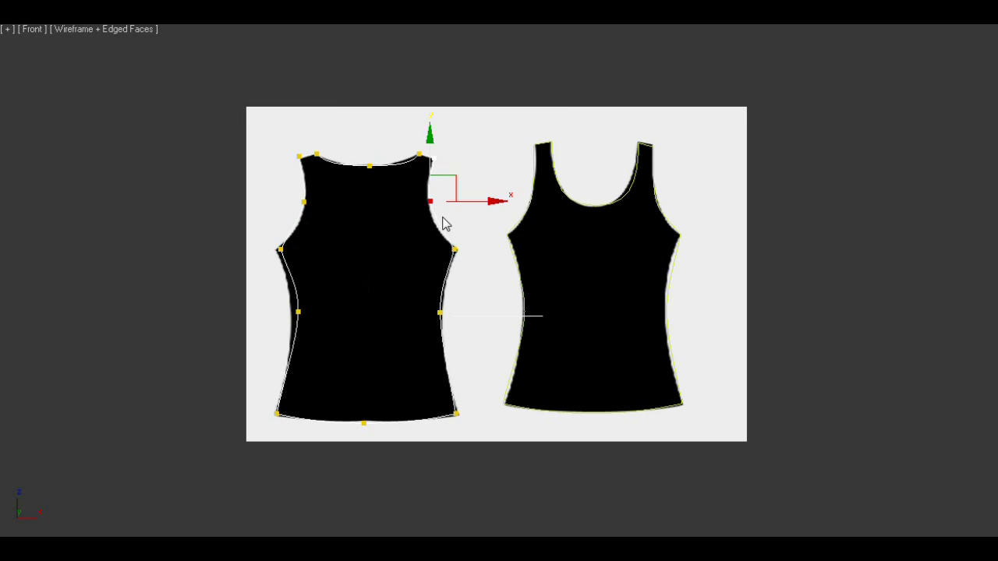
{"action": "right_click", "coordinate": [438, 220]}
{"action": "left_click", "coordinate": [414, 102]}
{"action": "left_click", "coordinate": [304, 202]}
{"action": "right_click", "coordinate": [299, 200]}
{"action": "left_click", "coordinate": [272, 102]}
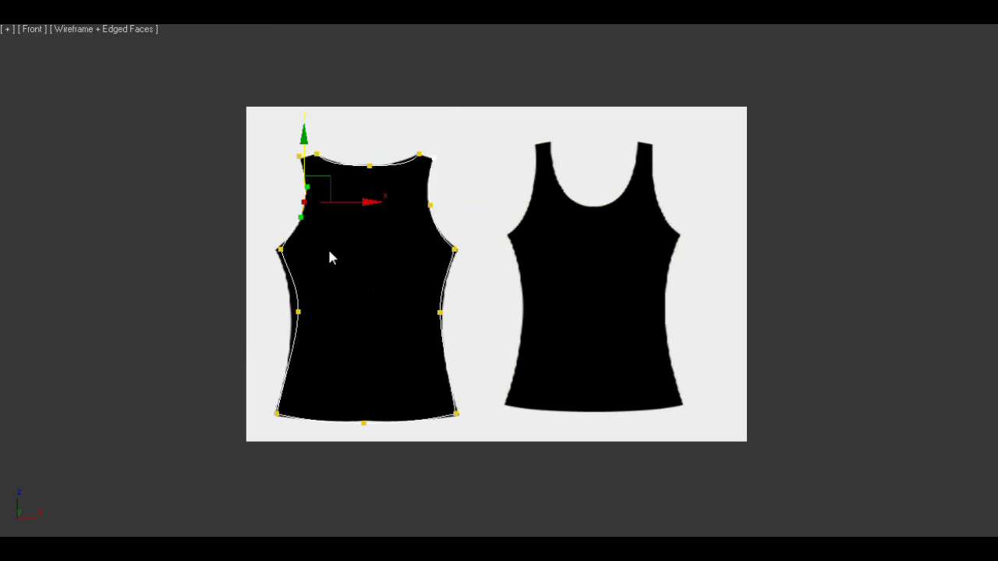
{"action": "left_click_drag", "start_coordinate": [271, 251], "coordinate": [316, 252]}
Adjust the copied outline's two waist vertices to the silhouette's sides and leave vertex editing.
{"action": "left_click_drag", "start_coordinate": [273, 295], "coordinate": [466, 329]}
{"action": "right_click", "coordinate": [421, 312]}
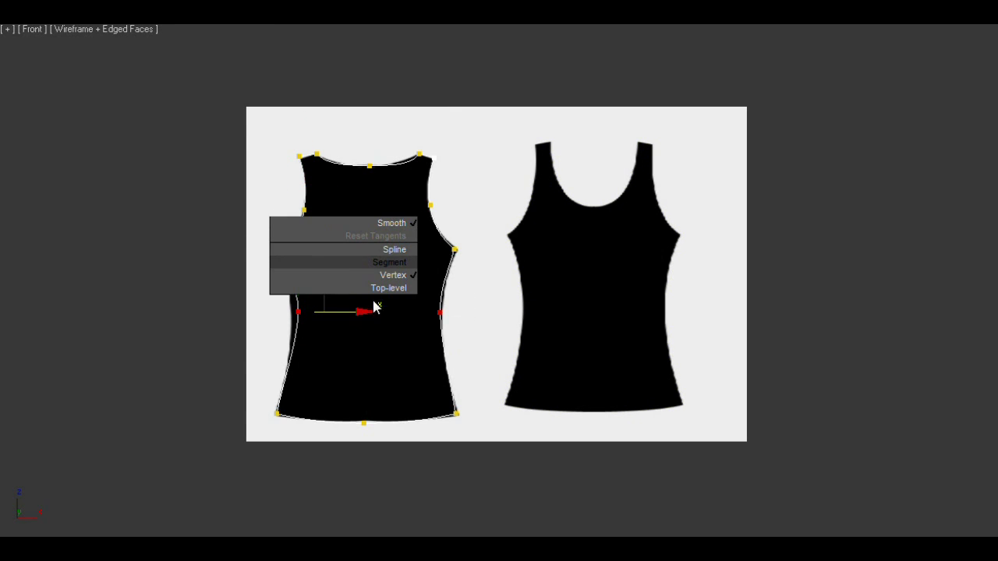
{"action": "left_click", "coordinate": [446, 205]}
{"action": "left_click_drag", "start_coordinate": [275, 293], "coordinate": [313, 325]}
{"action": "left_click_drag", "start_coordinate": [323, 294], "coordinate": [316, 301]}
{"action": "left_click_drag", "start_coordinate": [413, 301], "coordinate": [461, 326]}
{"action": "left_click_drag", "start_coordinate": [464, 290], "coordinate": [465, 297]}
{"action": "left_click", "coordinate": [826, 359]}
{"action": "key", "text": "1"}
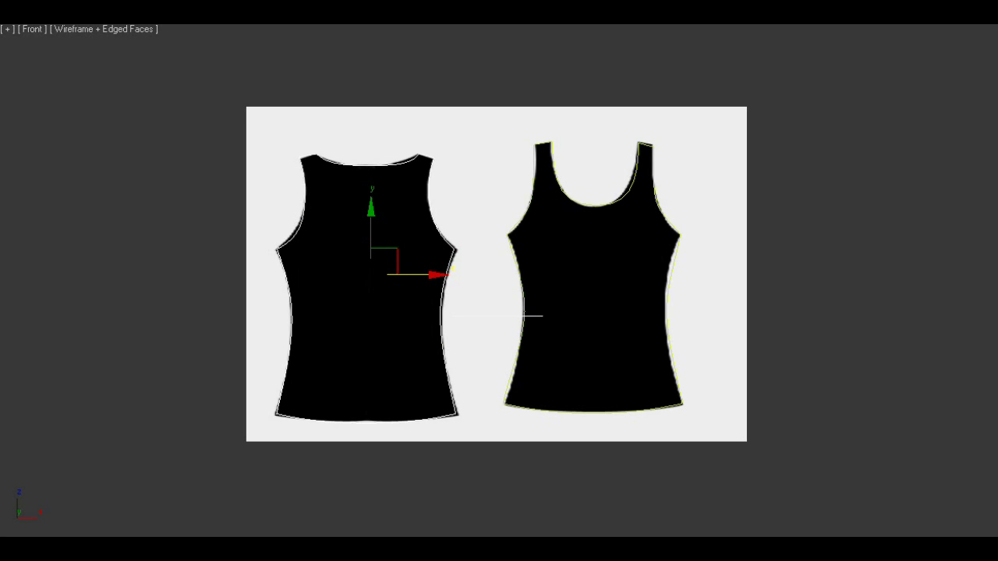
Draw a thin rectangle spanning the scoop neckline between the inner strap tops.
{"action": "key", "text": "q"}
{"action": "scroll", "coordinate": [546, 222], "scroll_direction": "up", "scroll_amount": 4}
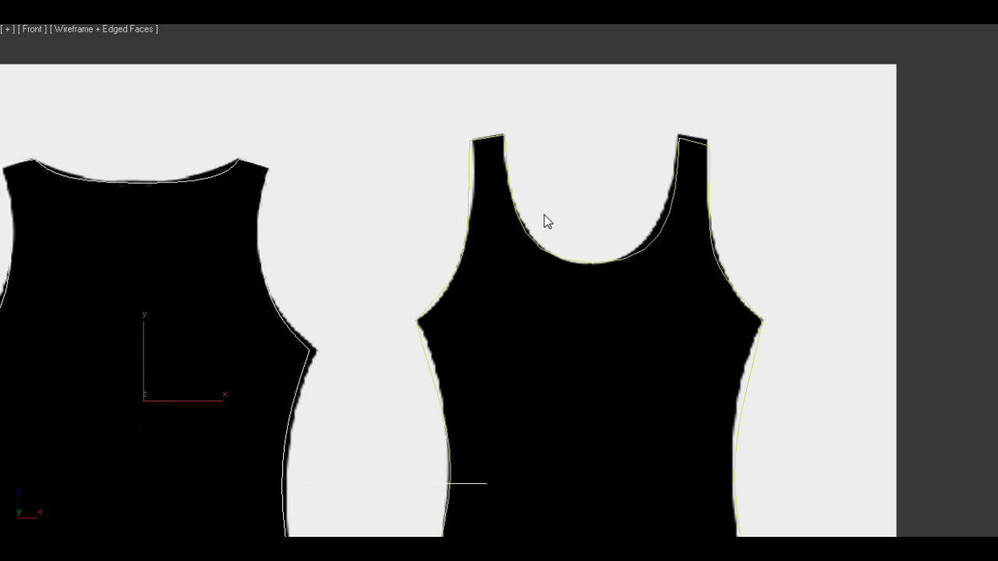
{"action": "left_click", "coordinate": [508, 136]}
{"action": "key", "text": "w"}
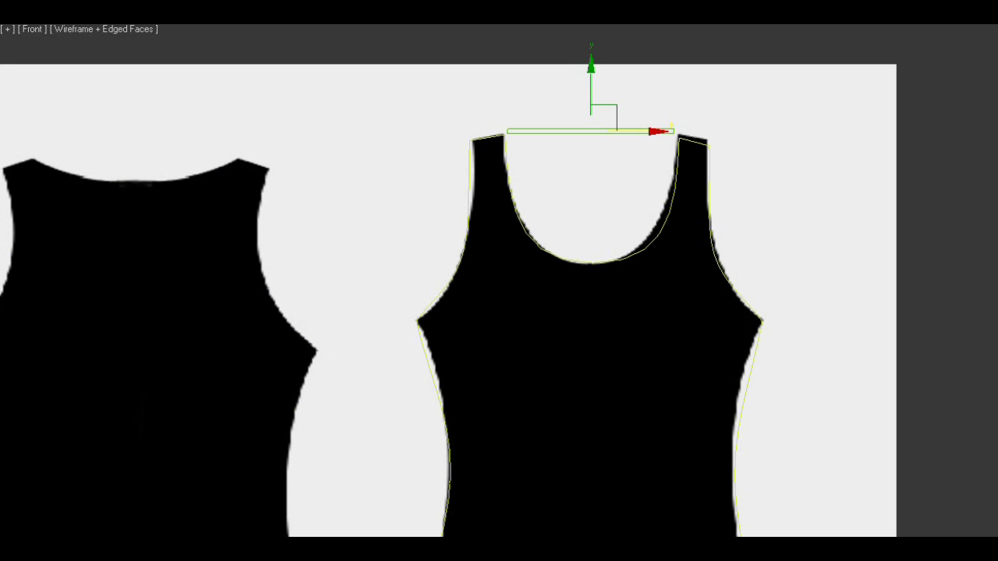
Refine the thin rectangle with a middle vertex on each long edge.
{"action": "right_click", "coordinate": [600, 153]}
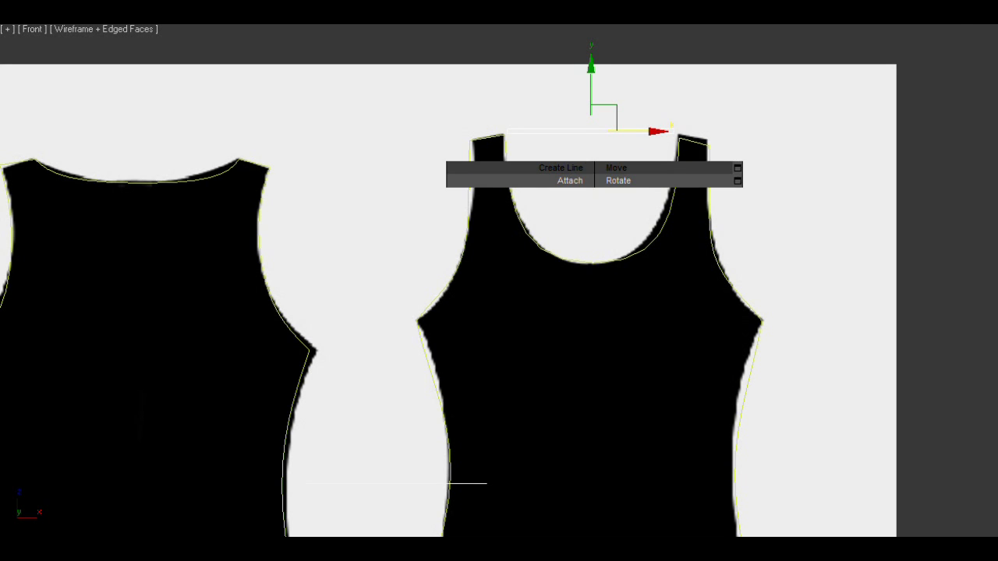
{"action": "left_click", "coordinate": [570, 98]}
{"action": "left_click_drag", "start_coordinate": [570, 99], "coordinate": [801, 328]}
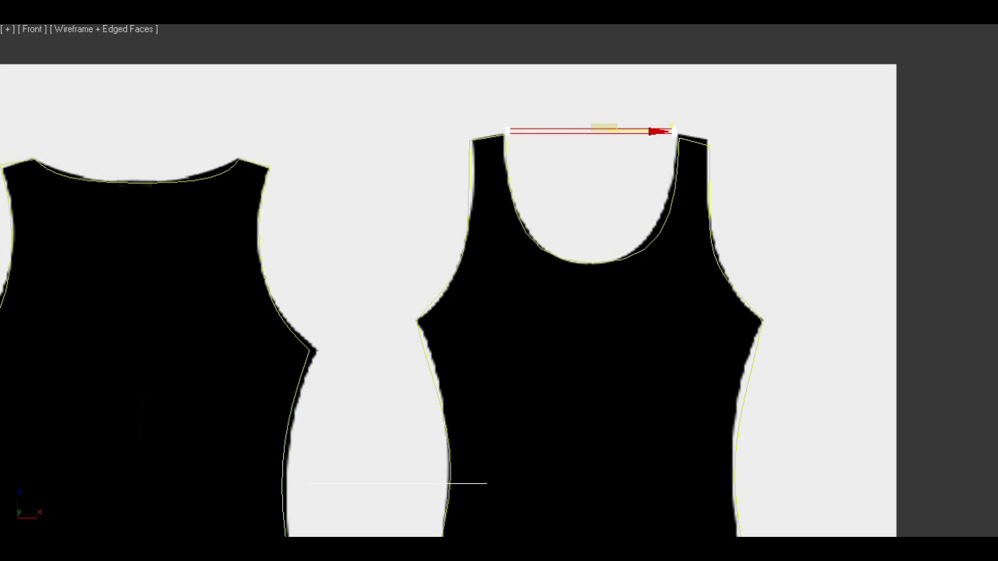
{"action": "right_click", "coordinate": [582, 120]}
{"action": "left_click", "coordinate": [534, 172]}
{"action": "left_click", "coordinate": [589, 131]}
{"action": "left_click", "coordinate": [586, 128]}
{"action": "right_click", "coordinate": [602, 153]}
Pull the thin rectangle's two middle vertices down to the bottom of the scoop neckline.
{"action": "left_click_drag", "start_coordinate": [590, 95], "coordinate": [588, 217]}
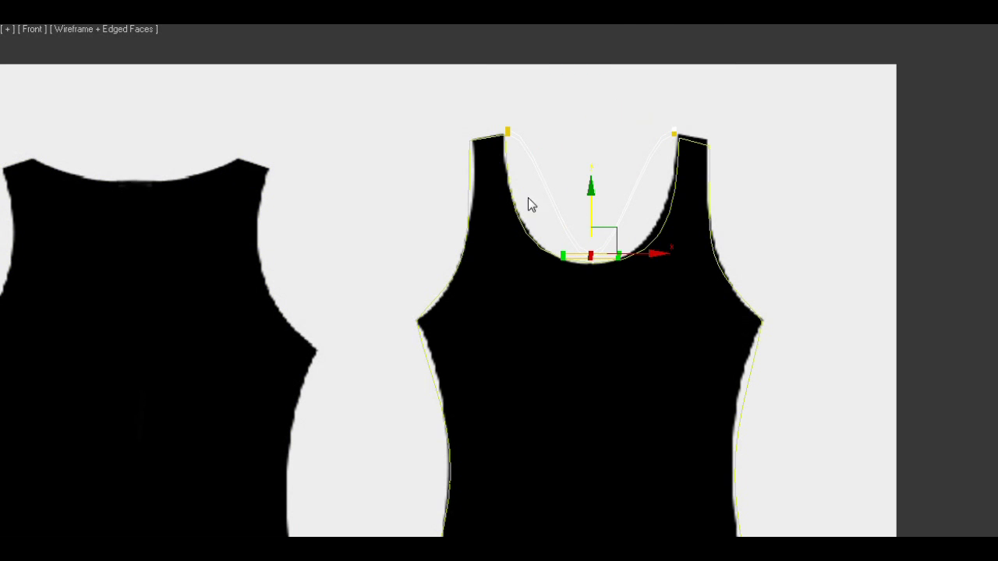
{"action": "key", "text": "q"}
{"action": "left_click", "coordinate": [582, 255]}
Try to bend the thin strip's ends and sides along the neckline curve, and discard the strip.
{"action": "left_click_drag", "start_coordinate": [491, 119], "coordinate": [681, 146]}
{"action": "right_click", "coordinate": [633, 131]}
{"action": "key", "text": "1"}
{"action": "key", "text": "w"}
{"action": "left_click", "coordinate": [616, 144]}
{"action": "left_click", "coordinate": [633, 176]}
{"action": "left_click", "coordinate": [656, 139]}
{"action": "key", "text": "1"}
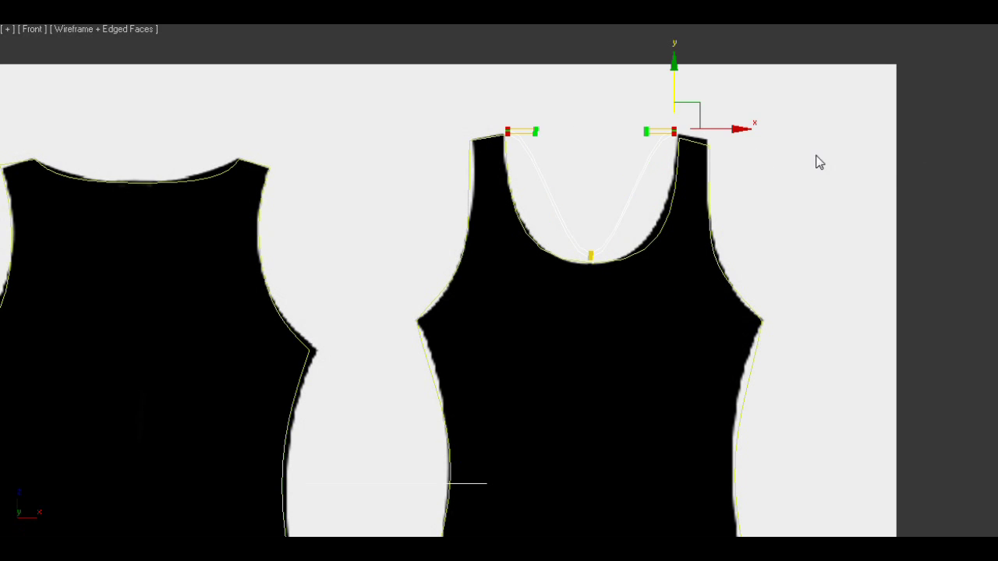
{"action": "left_click_drag", "start_coordinate": [644, 135], "coordinate": [688, 244]}
{"action": "left_click", "coordinate": [779, 187]}
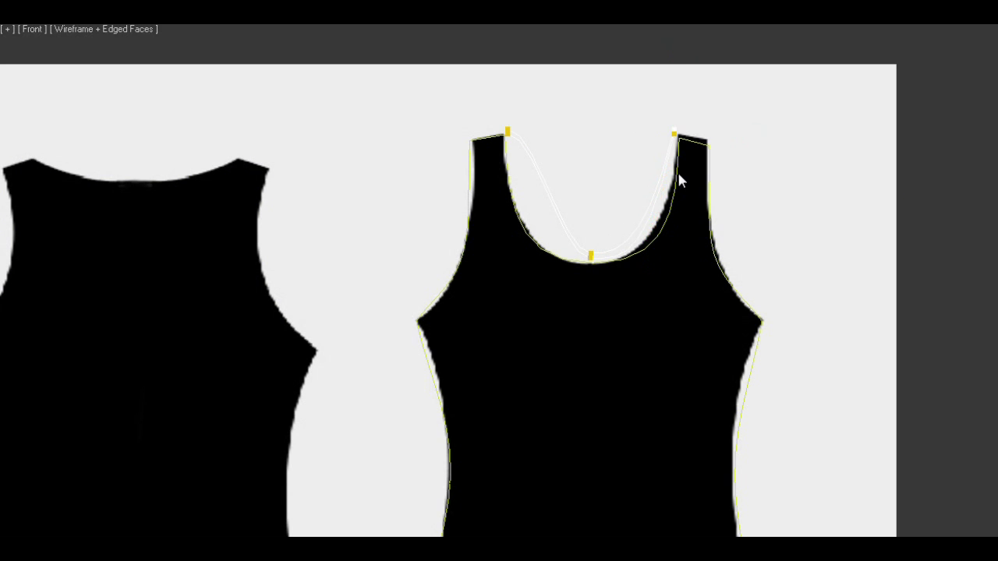
{"action": "key", "text": "1"}
{"action": "left_click", "coordinate": [871, 193]}
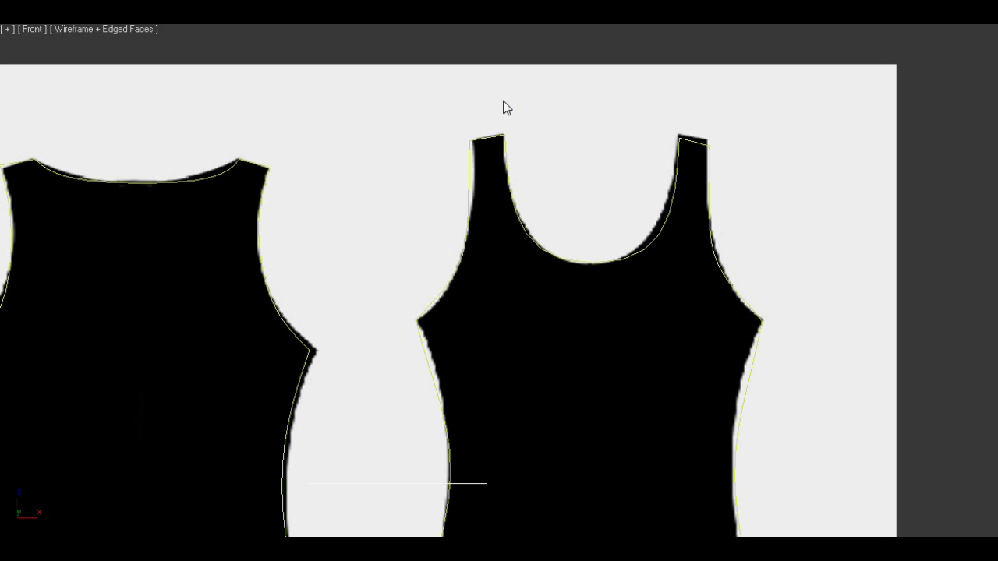
Draw a new thin rectangle just above the scoop neckline, as wide as the gap between the straps.
{"action": "left_click_drag", "start_coordinate": [504, 107], "coordinate": [680, 112]}
{"action": "key", "text": "w"}
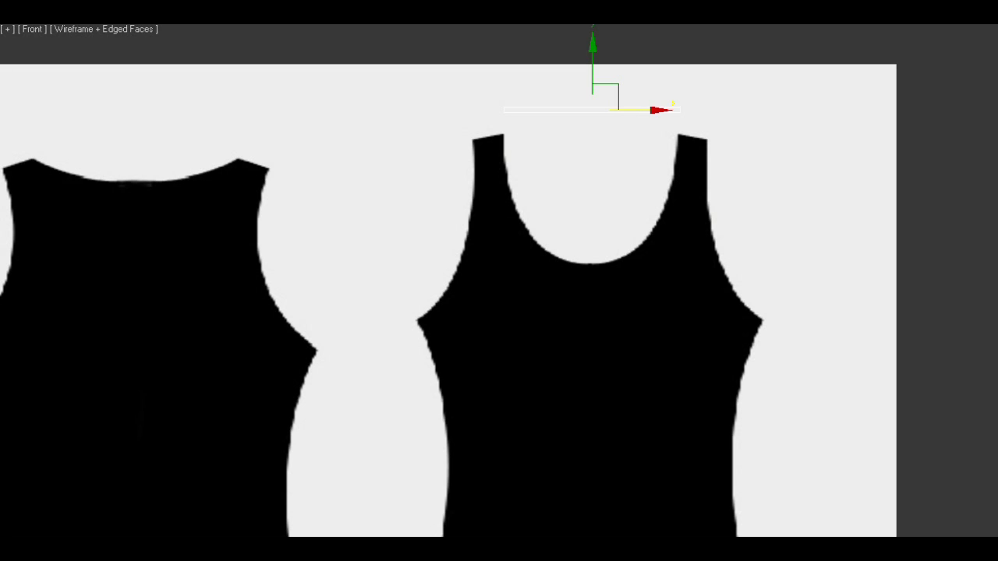
{"action": "left_click", "coordinate": [305, 484]}
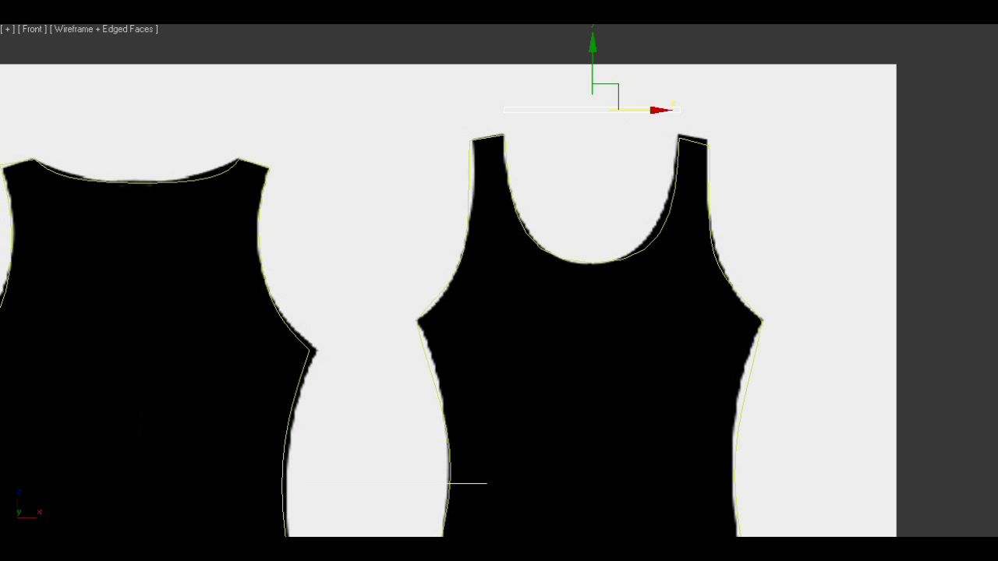
Refine the new thin rectangle with middle vertices on its long edges and convert its vertex type.
{"action": "right_click", "coordinate": [597, 109]}
{"action": "left_click", "coordinate": [574, 176]}
{"action": "left_click", "coordinate": [637, 108]}
{"action": "left_click", "coordinate": [638, 113]}
{"action": "right_click", "coordinate": [593, 103]}
{"action": "left_click_drag", "start_coordinate": [589, 92], "coordinate": [603, 125]}
{"action": "left_click_drag", "start_coordinate": [522, 84], "coordinate": [660, 141]}
{"action": "right_click", "coordinate": [602, 113]}
{"action": "left_click", "coordinate": [570, 44]}
Try to bend the thin rectangle down along the scoop neckline and rotate its ends, and delete the rectangle.
{"action": "left_click_drag", "start_coordinate": [592, 73], "coordinate": [608, 238]}
{"action": "left_click", "coordinate": [596, 243]}
{"action": "left_click", "coordinate": [545, 233]}
{"action": "left_click", "coordinate": [504, 110]}
{"action": "key", "text": "e"}
{"action": "left_click_drag", "start_coordinate": [554, 72], "coordinate": [538, 198]}
{"action": "left_click", "coordinate": [570, 189]}
{"action": "key", "text": "1"}
{"action": "key", "text": "Delete"}
{"action": "middle_click_drag", "start_coordinate": [675, 254], "coordinate": [675, 157]}
{"action": "scroll", "coordinate": [675, 158], "scroll_direction": "down", "scroll_amount": 2}
{"action": "left_click", "coordinate": [612, 178]}
{"action": "key", "text": "1"}
{"action": "left_click", "coordinate": [623, 105]}
{"action": "left_click", "coordinate": [563, 195]}
{"action": "left_click", "coordinate": [708, 141]}
{"action": "scroll", "coordinate": [706, 134], "scroll_direction": "down", "scroll_amount": 3}
{"action": "key", "text": "1"}
{"action": "left_click", "coordinate": [815, 207]}
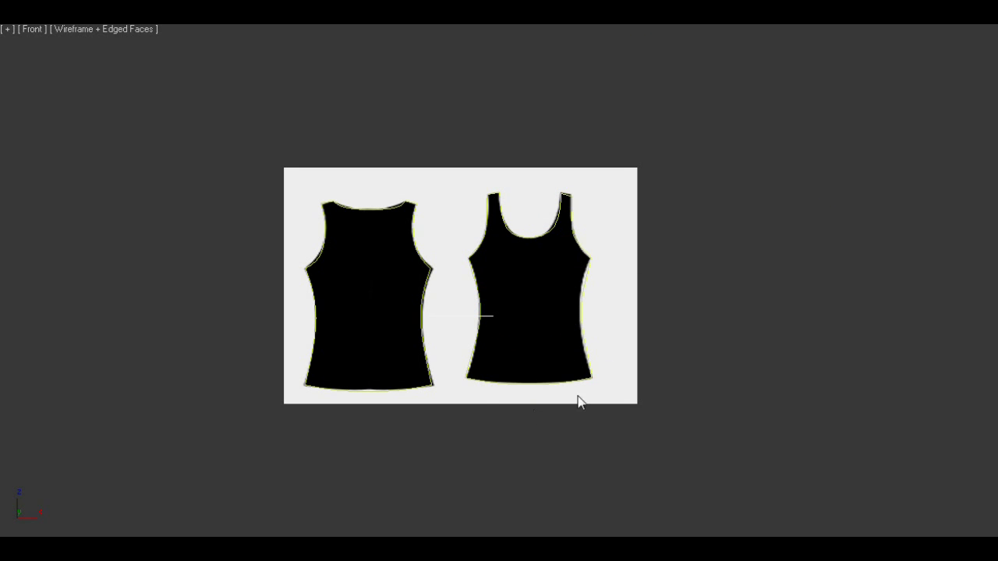
Attach the back tank-top pattern to the front pattern so both form a single spline object.
{"action": "middle_click_drag", "start_coordinate": [483, 410], "coordinate": [486, 380]}
{"action": "left_click", "coordinate": [525, 348]}
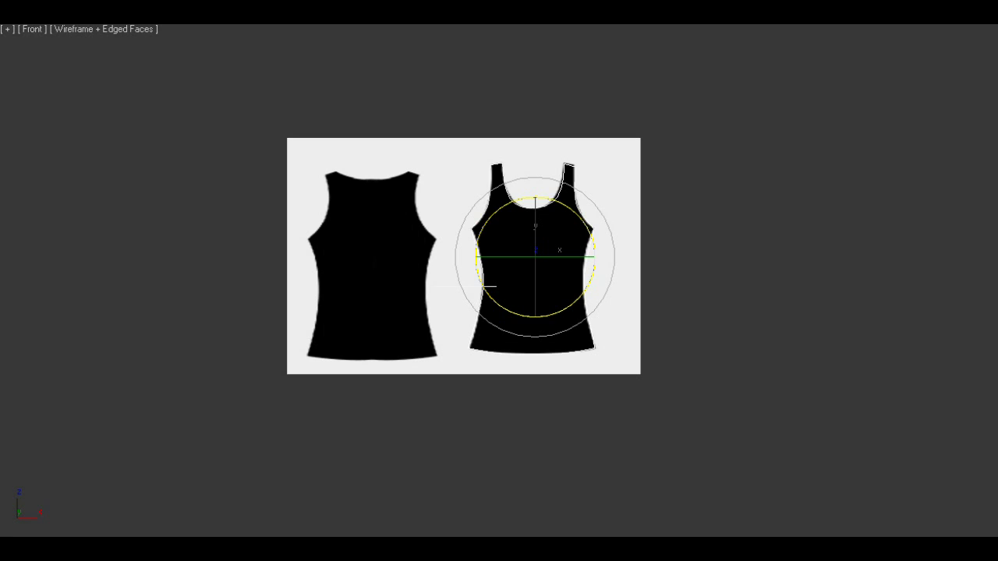
{"action": "key", "text": "1"}
{"action": "key", "text": "1"}
{"action": "left_click", "coordinate": [667, 252]}
{"action": "left_click", "coordinate": [591, 325]}
{"action": "key", "text": "w"}
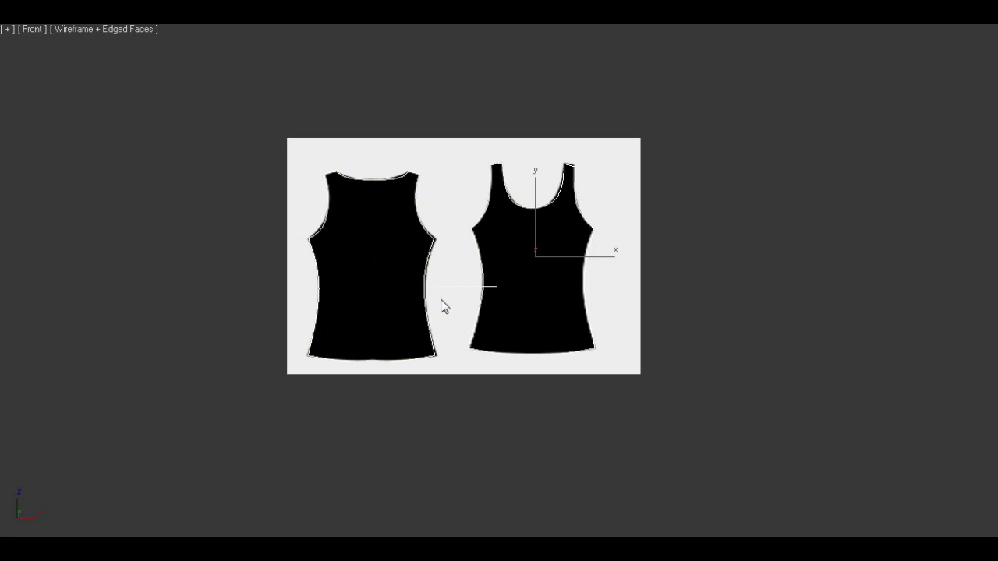
{"action": "left_click", "coordinate": [808, 326]}
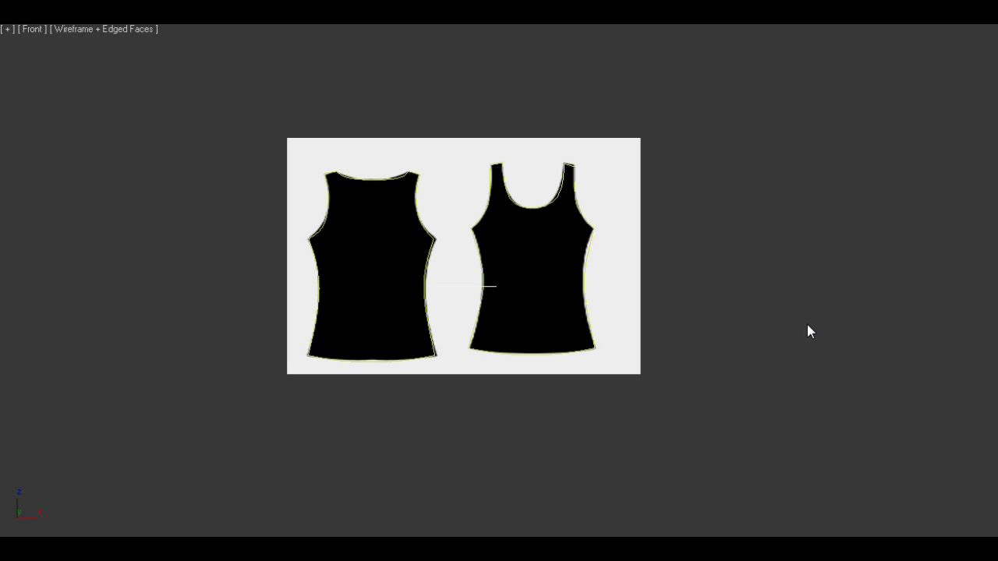
Turn off the reference background image in the Front view and unhide the character body.
{"action": "key", "text": "alt+b"}
{"action": "left_click", "coordinate": [607, 321]}
{"action": "left_click", "coordinate": [621, 434]}
{"action": "scroll", "coordinate": [671, 362], "scroll_direction": "down", "scroll_amount": 4}
{"action": "right_click", "coordinate": [671, 362]}
{"action": "left_click", "coordinate": [695, 287]}
{"action": "left_click", "coordinate": [540, 313]}
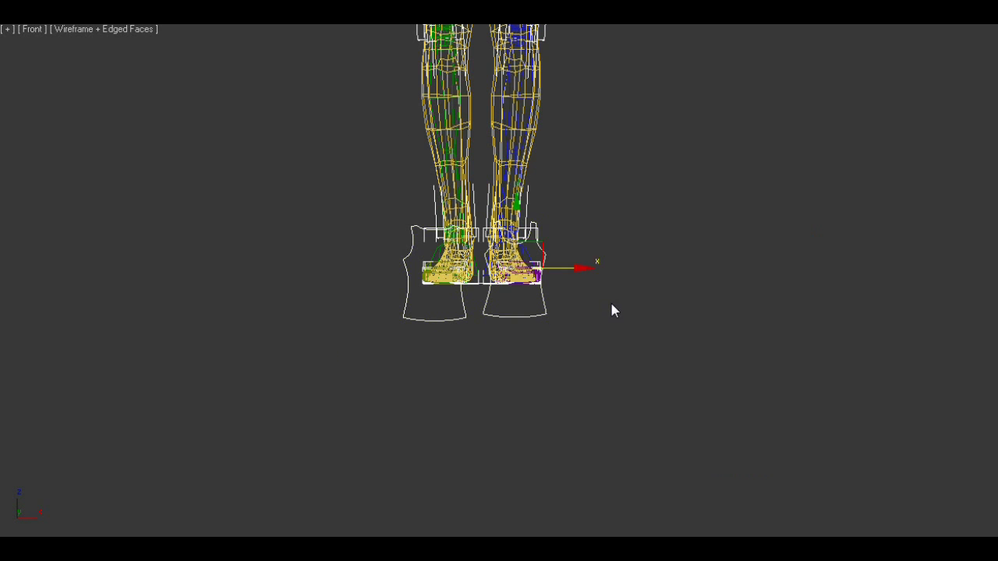
Move the attached patterns up to the character's torso and forward, in front of the chest.
{"action": "middle_click_drag", "start_coordinate": [612, 301], "coordinate": [622, 464]}
{"action": "scroll", "coordinate": [624, 340], "scroll_direction": "down", "scroll_amount": 3}
{"action": "middle_click_drag", "start_coordinate": [624, 341], "coordinate": [626, 460]}
{"action": "key", "text": "F3"}
{"action": "left_click_drag", "start_coordinate": [517, 430], "coordinate": [549, 139]}
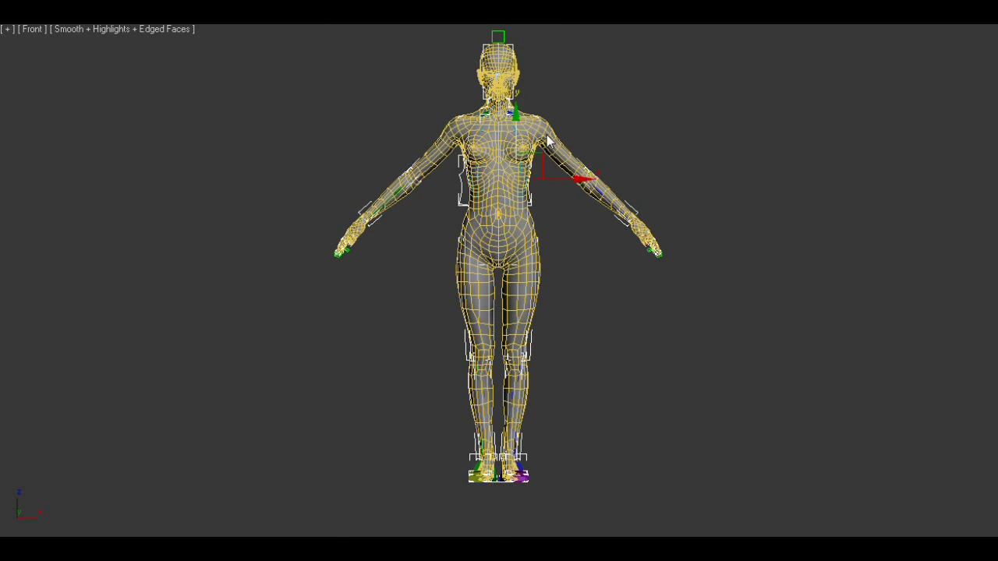
{"action": "key", "text": "alt+w"}
{"action": "scroll", "coordinate": [334, 425], "scroll_direction": "down", "scroll_amount": 3}
{"action": "left_click_drag", "start_coordinate": [313, 442], "coordinate": [346, 444]}
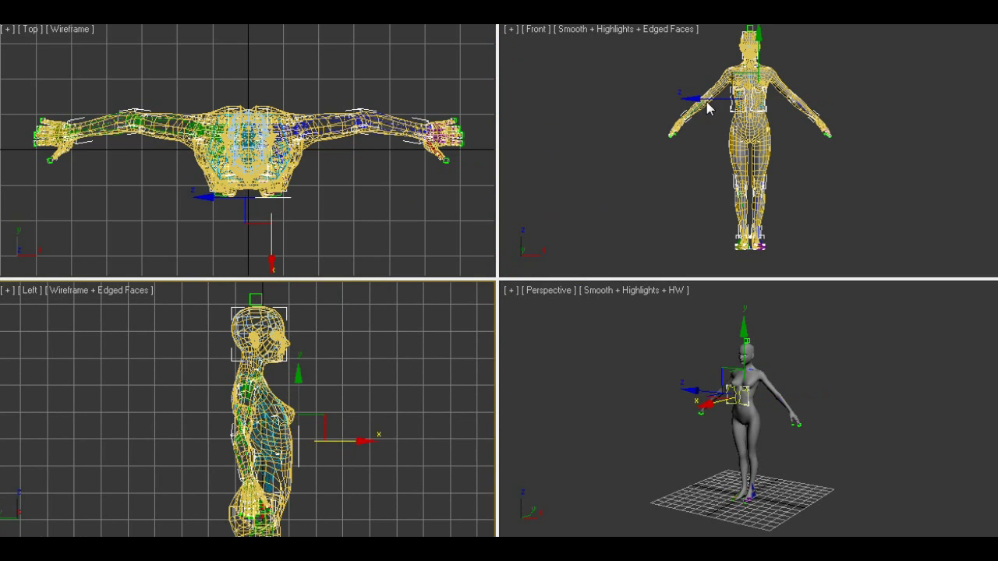
{"action": "scroll", "coordinate": [779, 117], "scroll_direction": "up", "scroll_amount": 4}
{"action": "key", "text": "alt+w"}
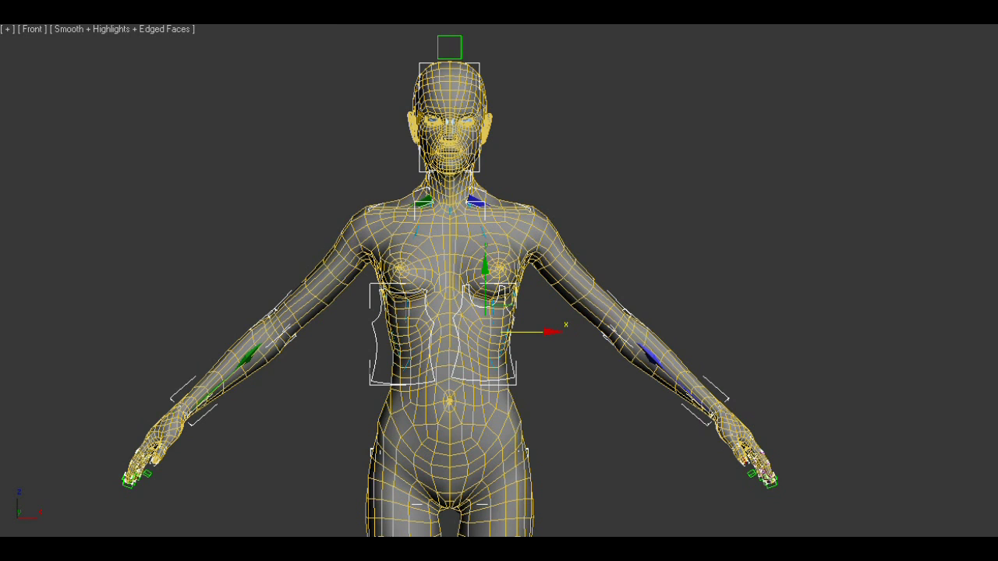
Scale the patterns up to the torso's size and center the front pattern over the chest.
{"action": "left_click", "coordinate": [355, 4]}
{"action": "left_click", "coordinate": [351, 25]}
{"action": "key", "text": "r"}
{"action": "left_click_drag", "start_coordinate": [484, 324], "coordinate": [499, 236]}
{"action": "key", "text": "w"}
{"action": "left_click_drag", "start_coordinate": [536, 333], "coordinate": [450, 274]}
{"action": "left_click", "coordinate": [327, 7]}
{"action": "key", "text": "w"}
{"action": "left_click_drag", "start_coordinate": [506, 307], "coordinate": [509, 306]}
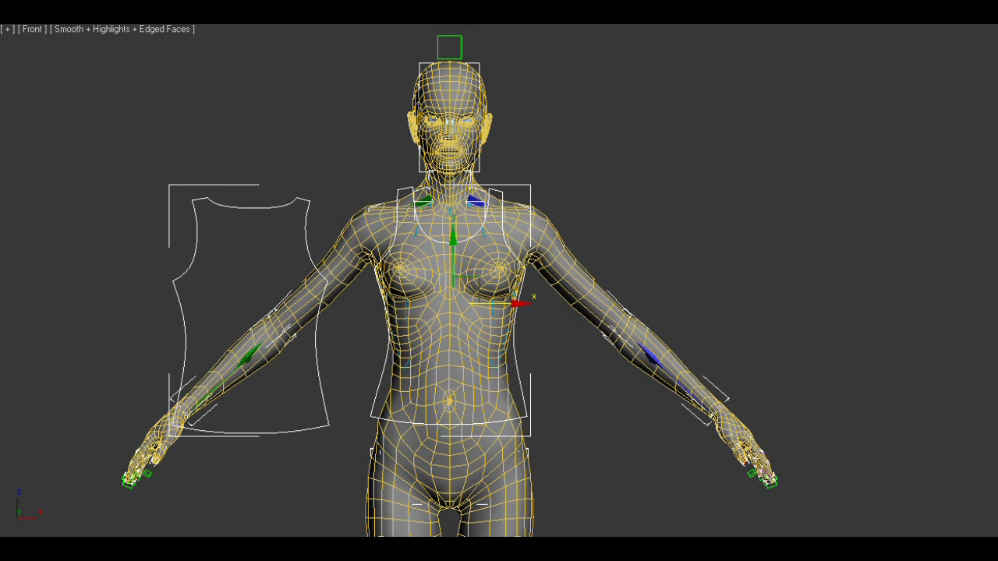
Break both patterns' vertices at the shoulders, armpits, waist and hem corners, and mesh the patterns with Garment Maker.
{"action": "key", "text": "1"}
{"action": "left_click_drag", "start_coordinate": [151, 168], "coordinate": [216, 216]}
{"action": "left_click_drag", "start_coordinate": [289, 166], "coordinate": [345, 206], "text": "ctrl"}
{"action": "left_click_drag", "start_coordinate": [393, 181], "coordinate": [508, 195], "text": "ctrl"}
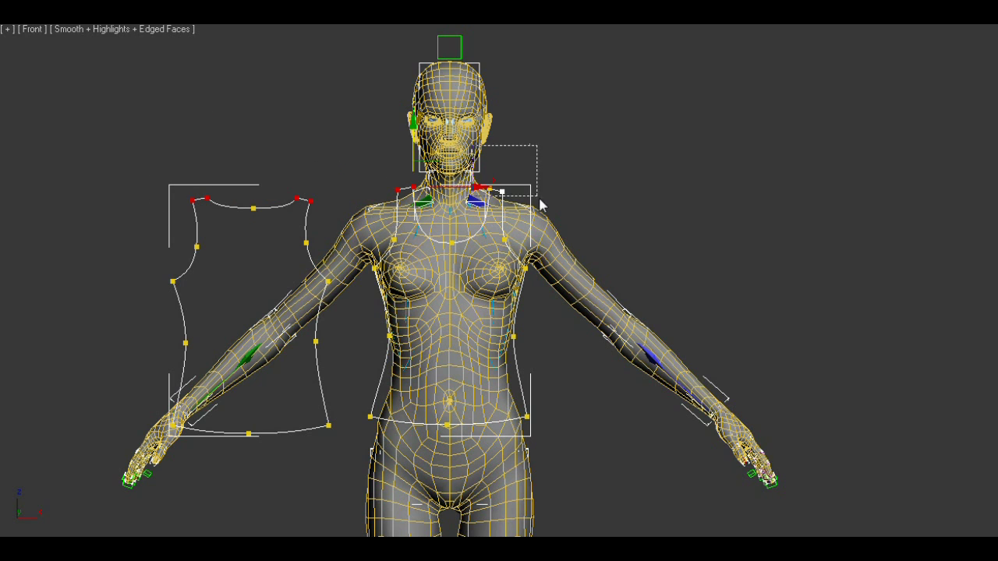
{"action": "left_click_drag", "start_coordinate": [145, 264], "coordinate": [195, 429], "text": "ctrl"}
{"action": "left_click_drag", "start_coordinate": [345, 254], "coordinate": [295, 438], "text": "ctrl"}
{"action": "left_click_drag", "start_coordinate": [360, 254], "coordinate": [402, 428], "text": "ctrl"}
{"action": "left_click_drag", "start_coordinate": [559, 257], "coordinate": [502, 439], "text": "ctrl"}
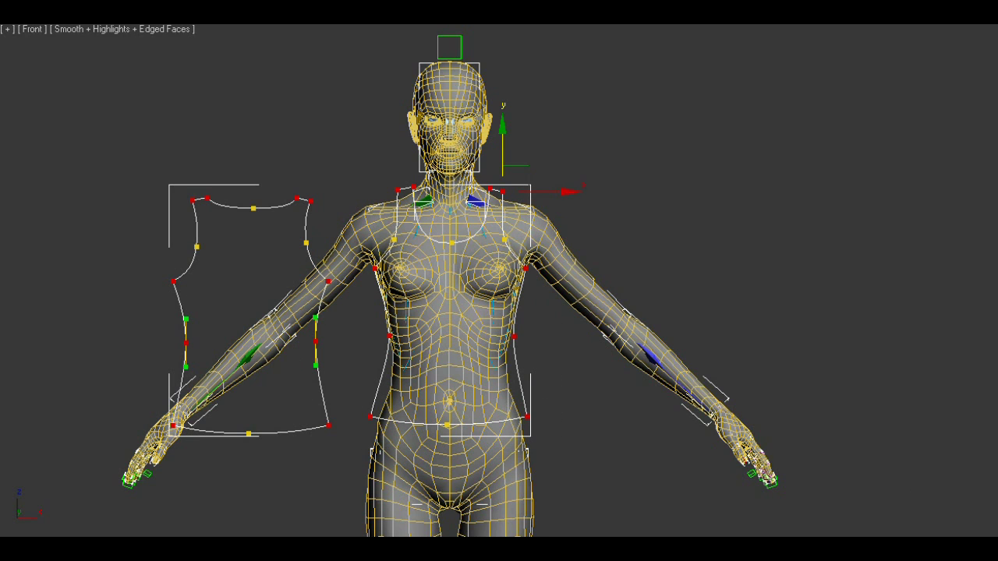
{"action": "key", "text": "ctrl+d"}
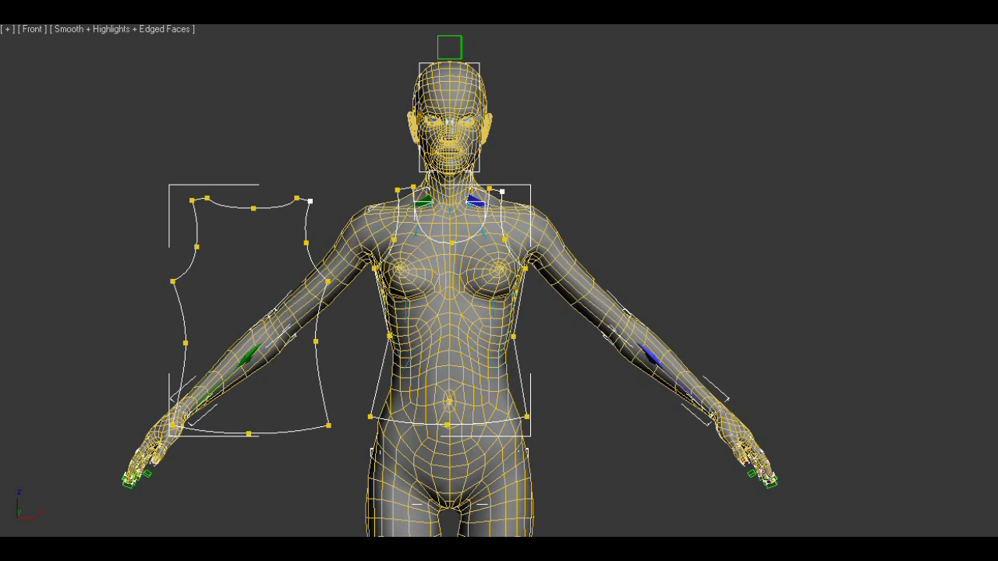
{"action": "key", "text": "1"}
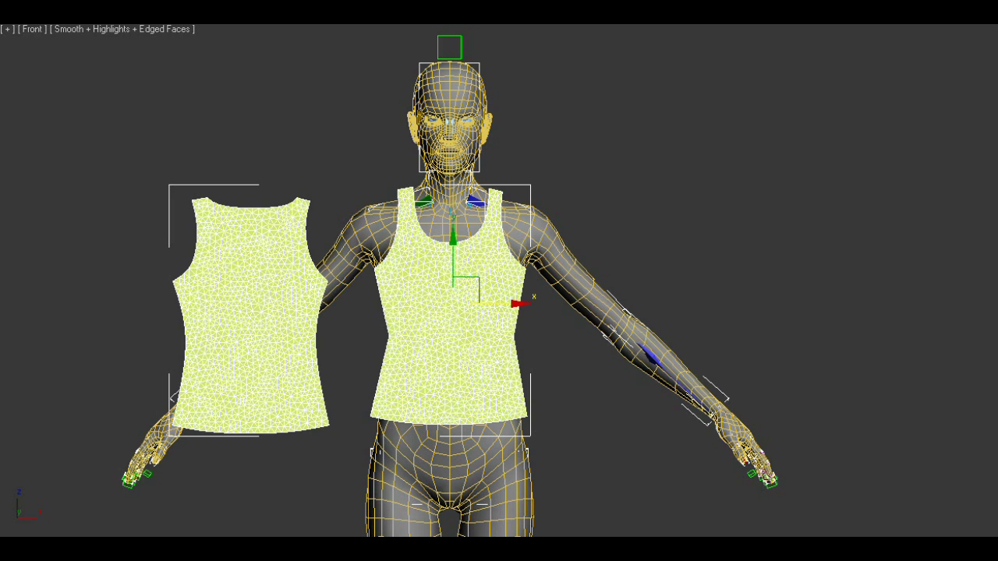
Move the back panel of the garment behind the character's back in the Perspective view.
{"action": "key", "text": "q"}
{"action": "left_click", "coordinate": [495, 344]}
{"action": "key", "text": "alt+w"}
{"action": "middle_click_drag", "start_coordinate": [771, 453], "coordinate": [745, 474], "text": "alt"}
{"action": "scroll", "coordinate": [746, 474], "scroll_direction": "up", "scroll_amount": 3}
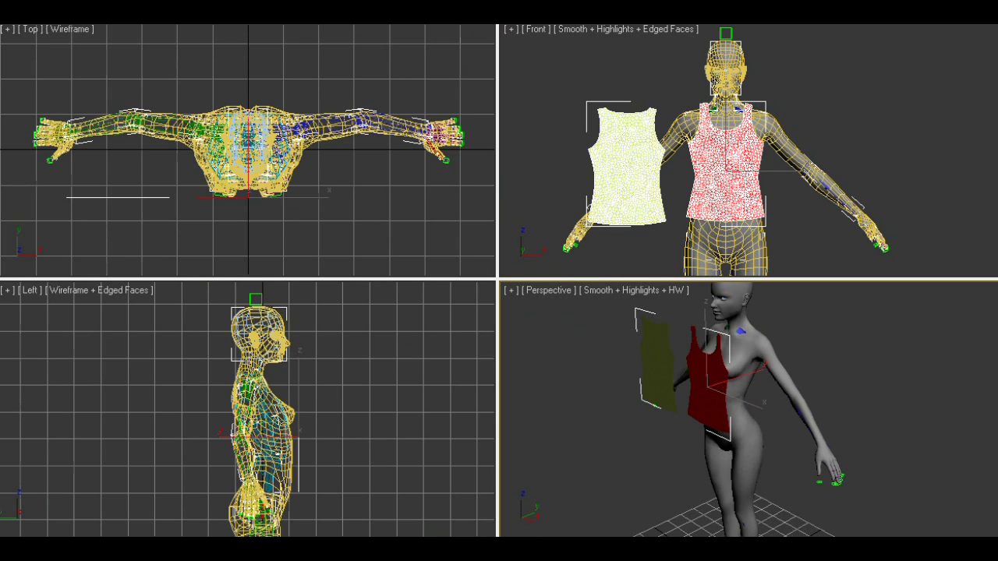
{"action": "key", "text": "w"}
{"action": "mouse_move", "coordinate": [721, 380]}
{"action": "middle_mouse_down", "text": "alt"}
{"action": "mouse_move", "coordinate": [571, 378]}
{"action": "mouse_move", "coordinate": [769, 301]}
{"action": "mouse_move", "coordinate": [717, 363]}
{"action": "middle_mouse_up", "text": "alt"}
{"action": "key", "text": "alt+w"}
{"action": "left_click", "coordinate": [492, 386]}
{"action": "left_click_drag", "start_coordinate": [419, 353], "coordinate": [270, 239]}
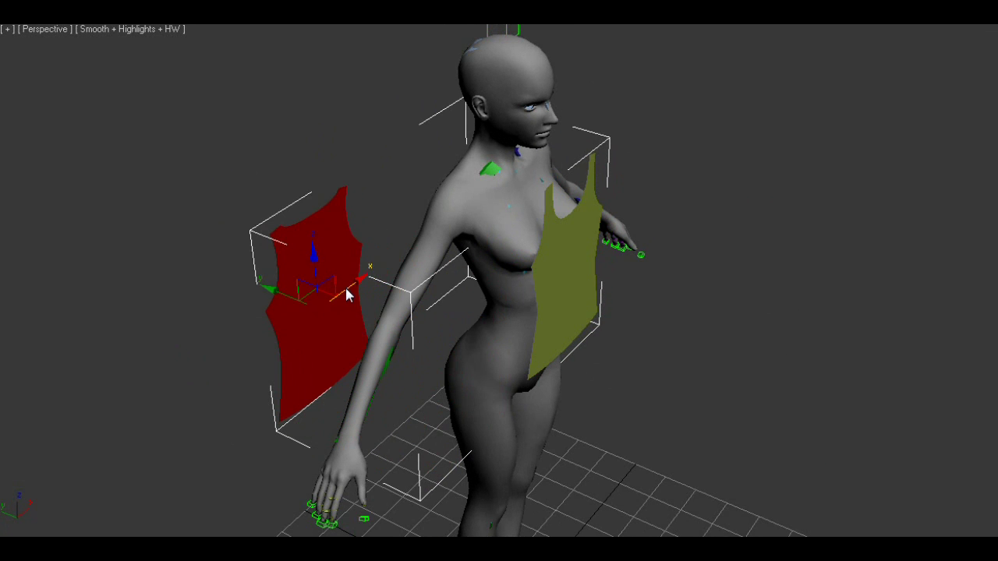
{"action": "left_click_drag", "start_coordinate": [345, 289], "coordinate": [387, 103]}
Rotate the back panel about the vertical axis to face outward and line it up behind the body.
{"action": "key", "text": "e"}
{"action": "left_click_drag", "start_coordinate": [468, 261], "coordinate": [160, 242]}
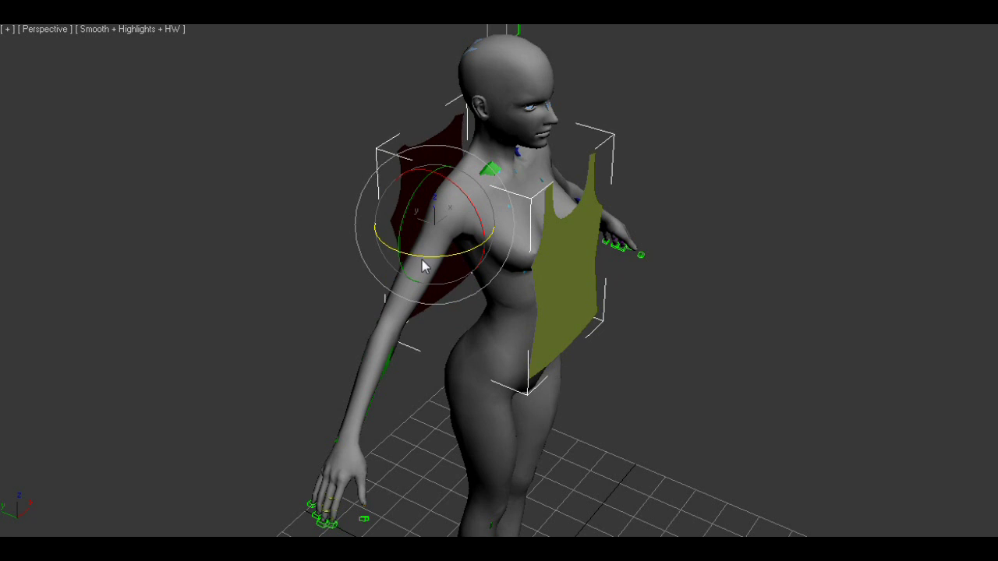
{"action": "key", "text": "w"}
{"action": "middle_click_drag", "start_coordinate": [341, 122], "coordinate": [499, 350], "text": "alt"}
{"action": "left_click_drag", "start_coordinate": [355, 357], "coordinate": [395, 364]}
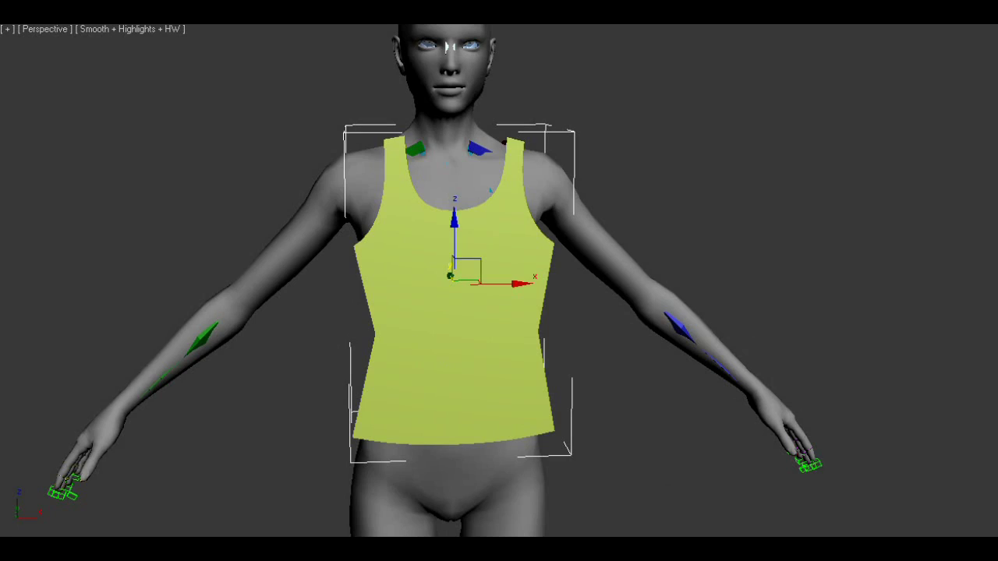
Create seams joining the front and back panels at both shoulder straps.
{"action": "key", "text": "q"}
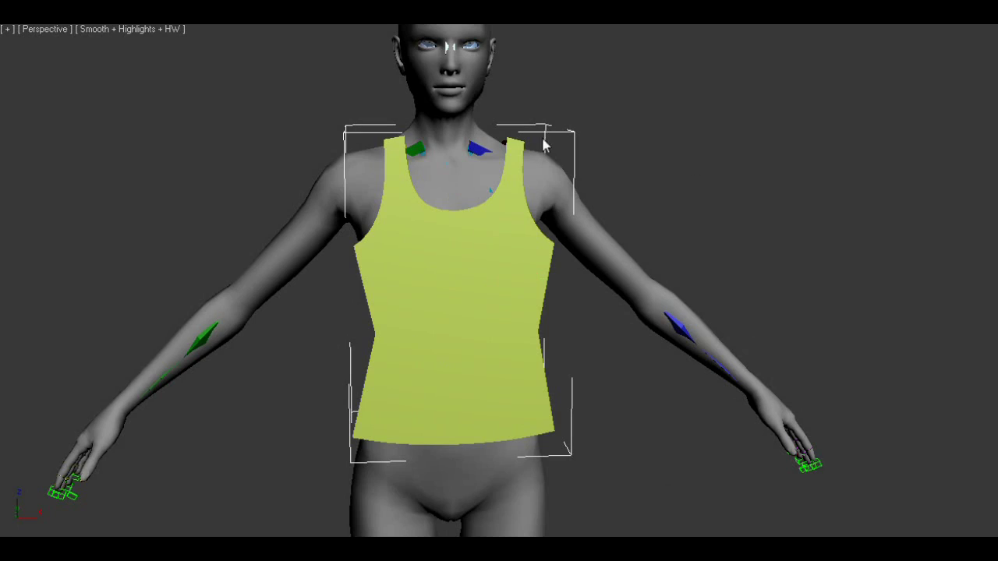
{"action": "middle_click_drag", "start_coordinate": [575, 178], "coordinate": [666, 219], "text": "alt"}
{"action": "key", "text": "F3"}
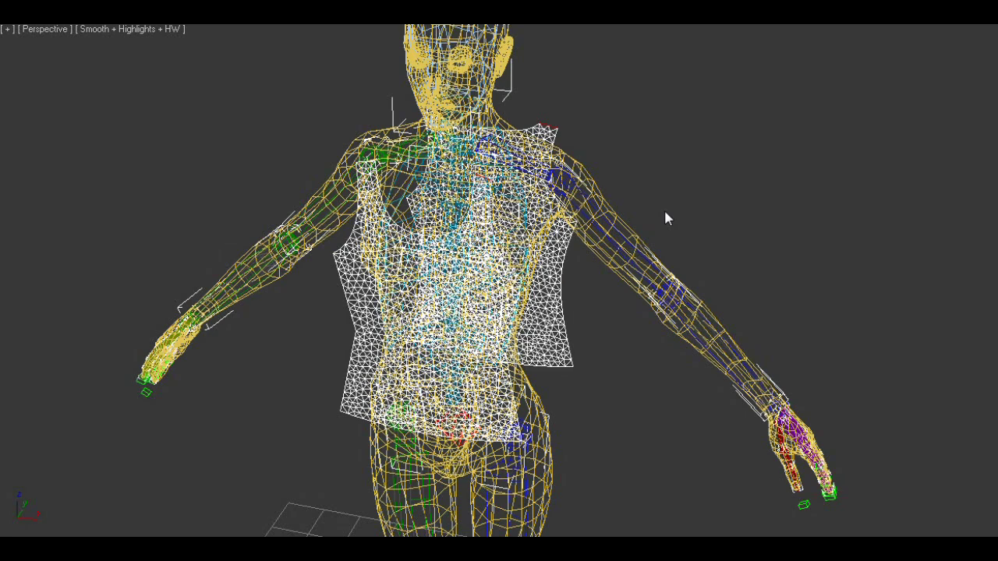
{"action": "scroll", "coordinate": [662, 279], "scroll_direction": "down", "scroll_amount": 3}
{"action": "middle_click_drag", "start_coordinate": [662, 279], "coordinate": [649, 265], "text": "alt"}
{"action": "scroll", "coordinate": [648, 265], "scroll_direction": "up", "scroll_amount": 3}
{"action": "left_click", "coordinate": [664, 329]}
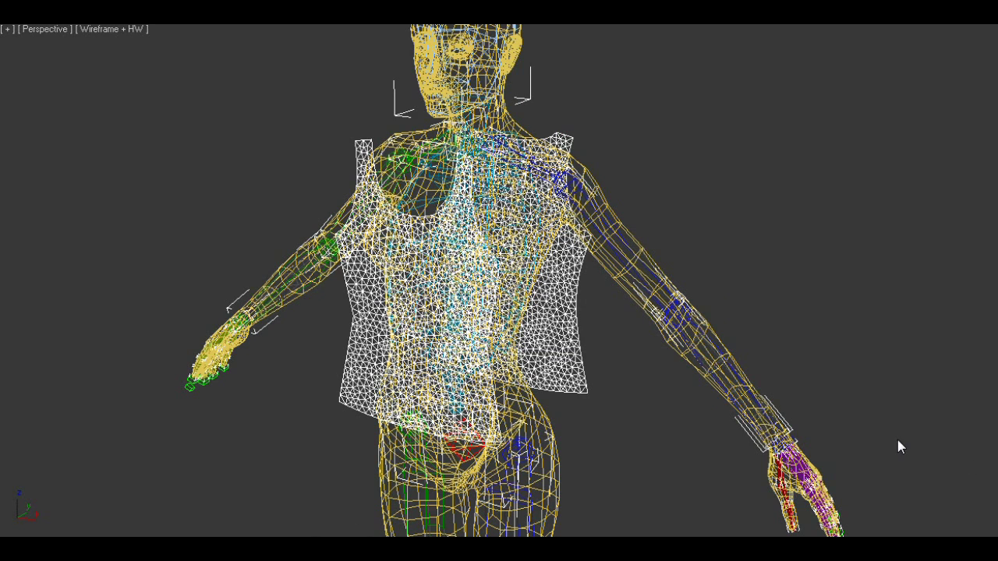
{"action": "middle_click_drag", "start_coordinate": [644, 326], "coordinate": [685, 368], "text": "alt"}
{"action": "key", "text": "F3"}
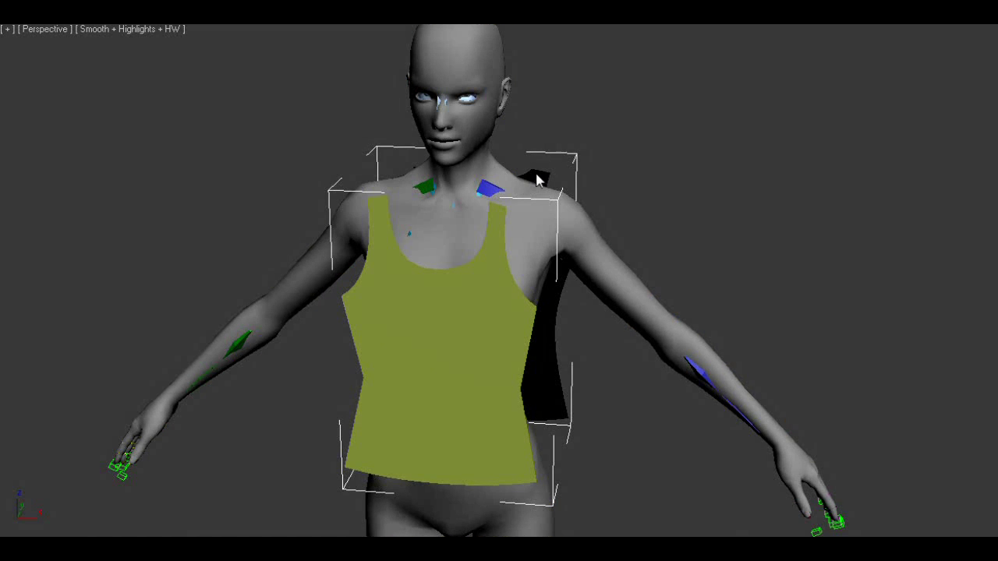
{"action": "middle_click_drag", "start_coordinate": [457, 273], "coordinate": [410, 214], "text": "alt"}
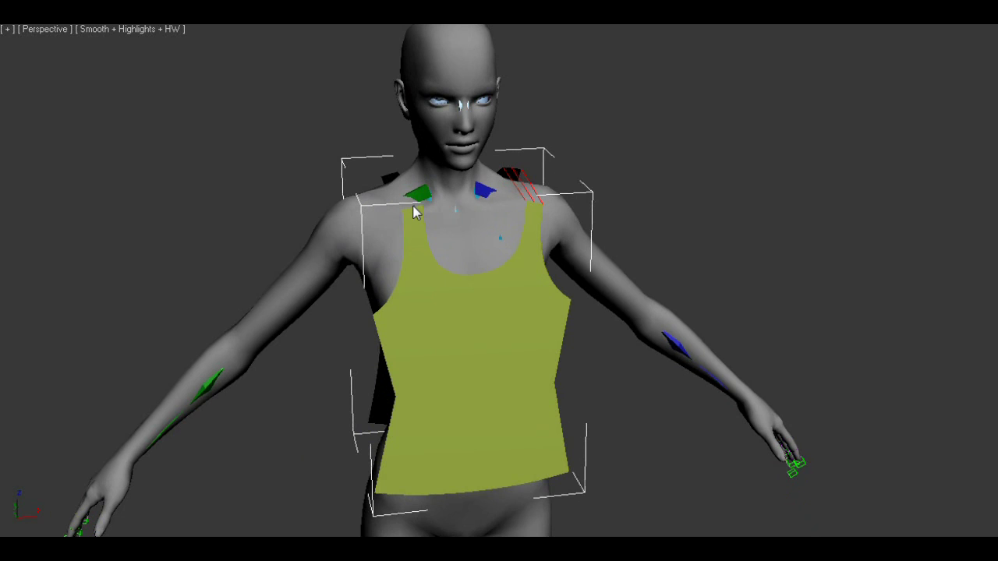
{"action": "middle_click_drag", "start_coordinate": [780, 333], "coordinate": [620, 351], "text": "alt"}
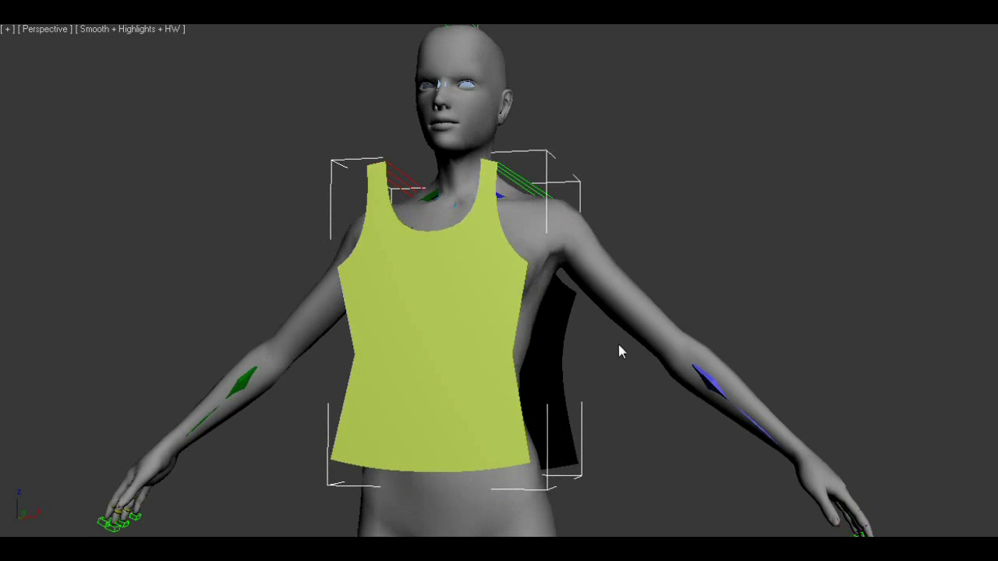
Create side seams between the front and back panels from armpit to waist and from waist to hem.
{"action": "key", "text": "F3"}
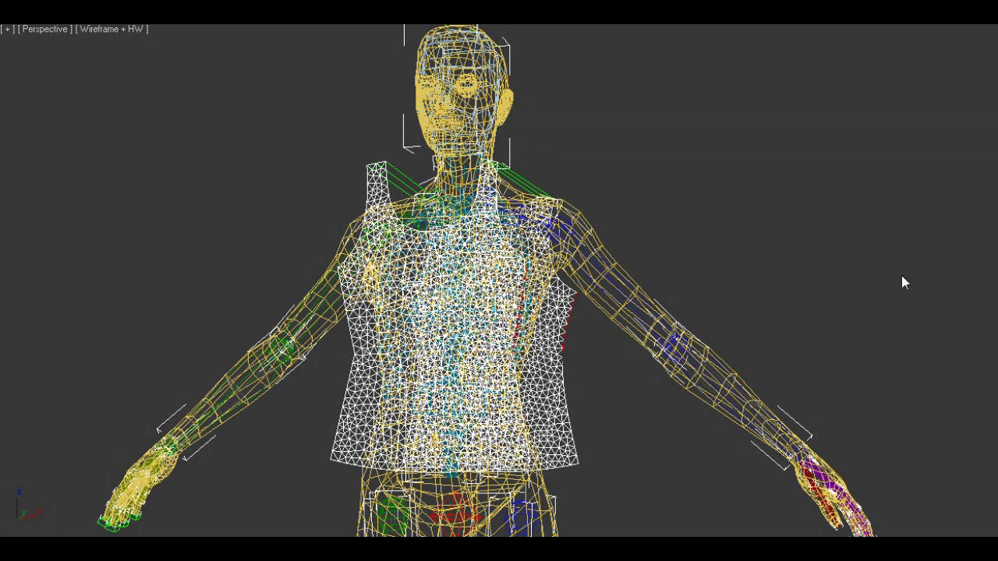
{"action": "left_click", "coordinate": [992, 261]}
{"action": "left_click", "coordinate": [528, 439]}
{"action": "left_click", "coordinate": [571, 438], "text": "ctrl"}
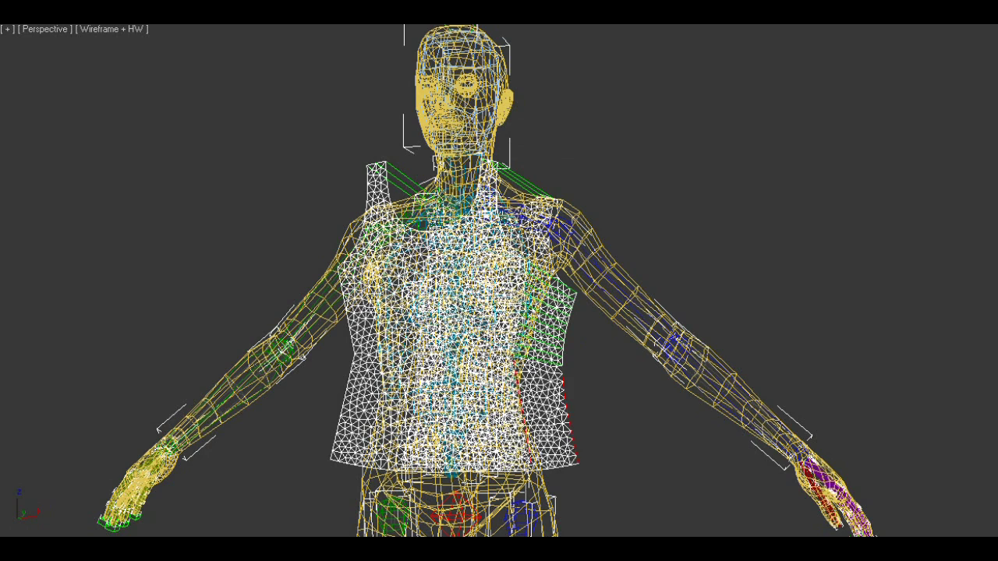
{"action": "middle_click_drag", "start_coordinate": [862, 330], "coordinate": [553, 425], "text": "alt"}
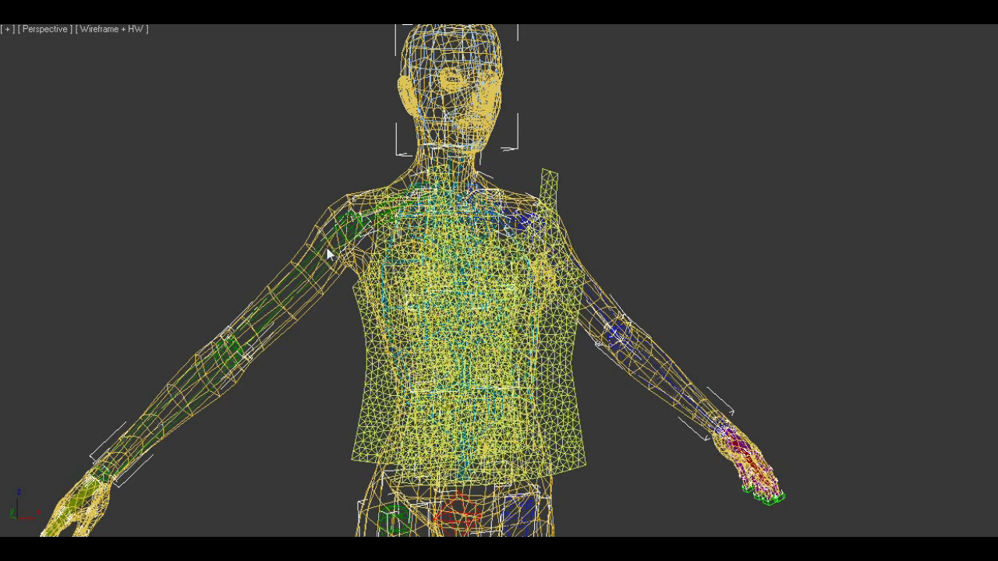
Hide the skeleton and other objects, keeping only the body and the shirt panels in a shaded view.
{"action": "left_click", "coordinate": [559, 188]}
{"action": "left_click", "coordinate": [554, 184], "text": "ctrl"}
{"action": "right_click", "coordinate": [552, 183]}
{"action": "left_click", "coordinate": [605, 120]}
{"action": "left_click", "coordinate": [700, 215]}
{"action": "key", "text": "F3"}
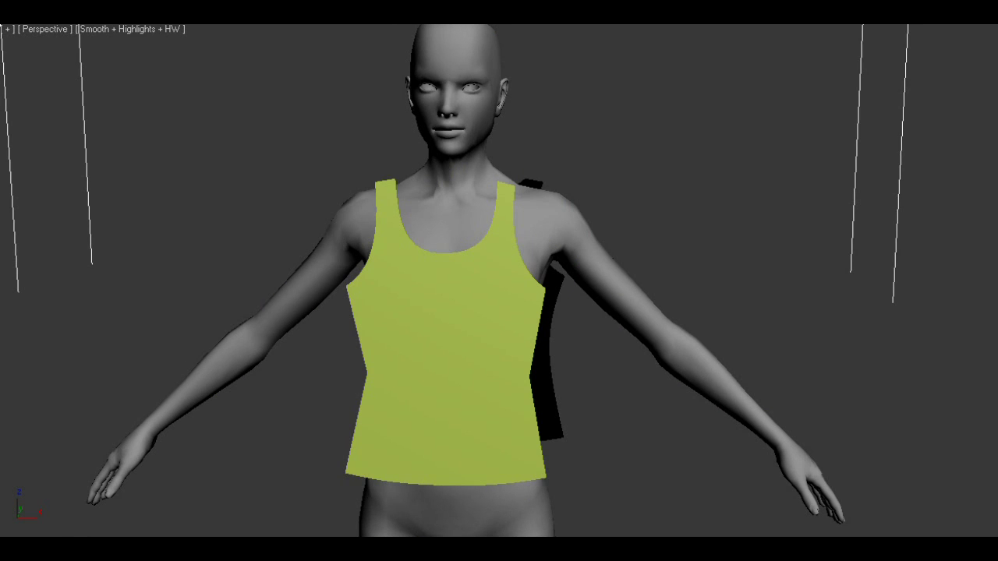
{"action": "left_click", "coordinate": [857, 287]}
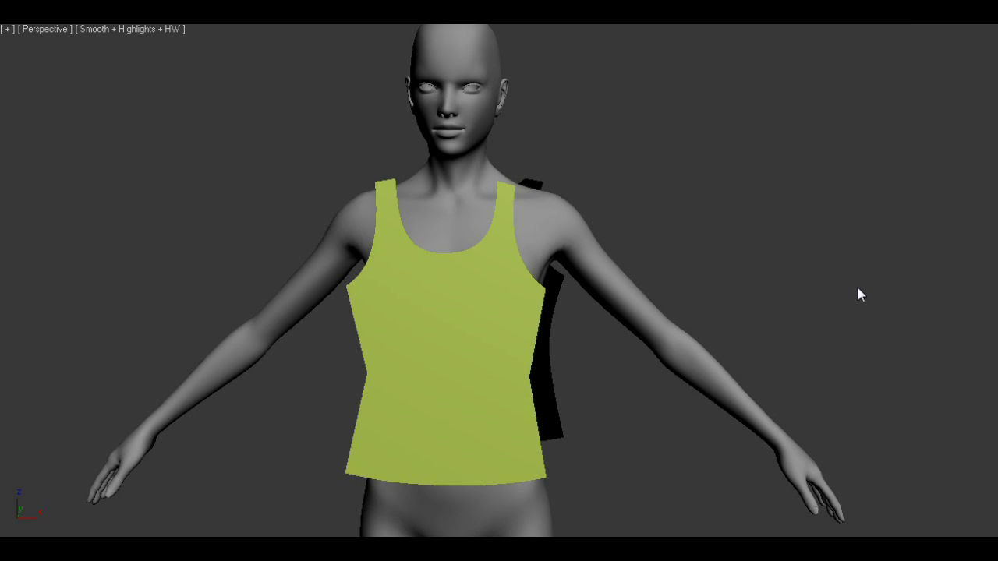
Apply a Cloth modifier to the shirt and add ZBrushPolyMesh3D to its simulation objects.
{"action": "left_click", "coordinate": [492, 343]}
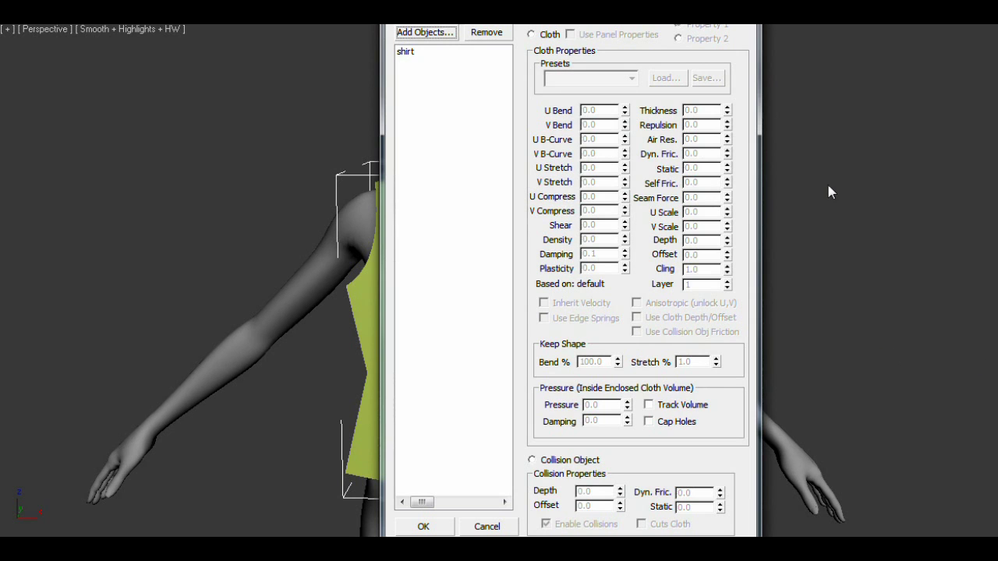
{"action": "left_click", "coordinate": [424, 32]}
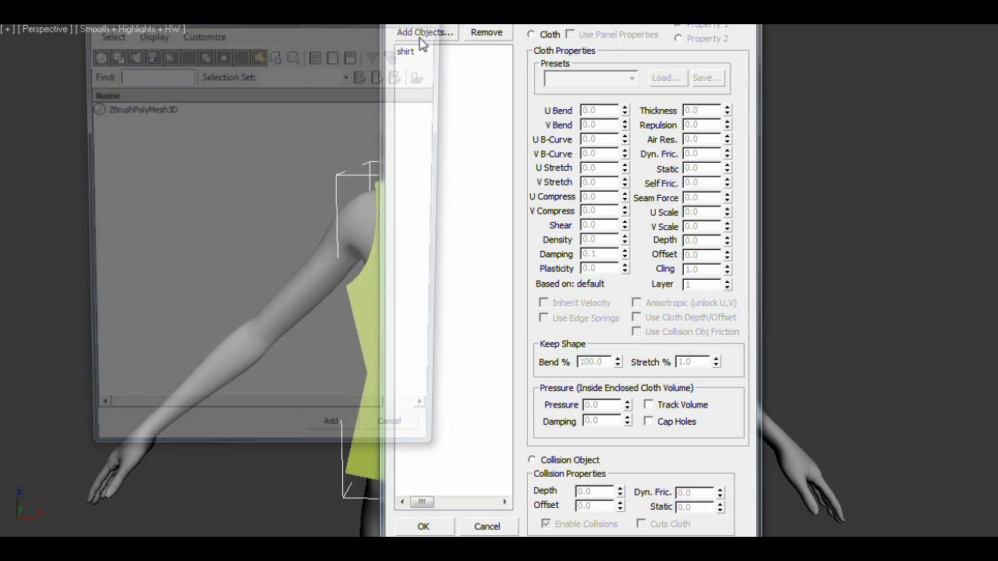
{"action": "left_click", "coordinate": [134, 108]}
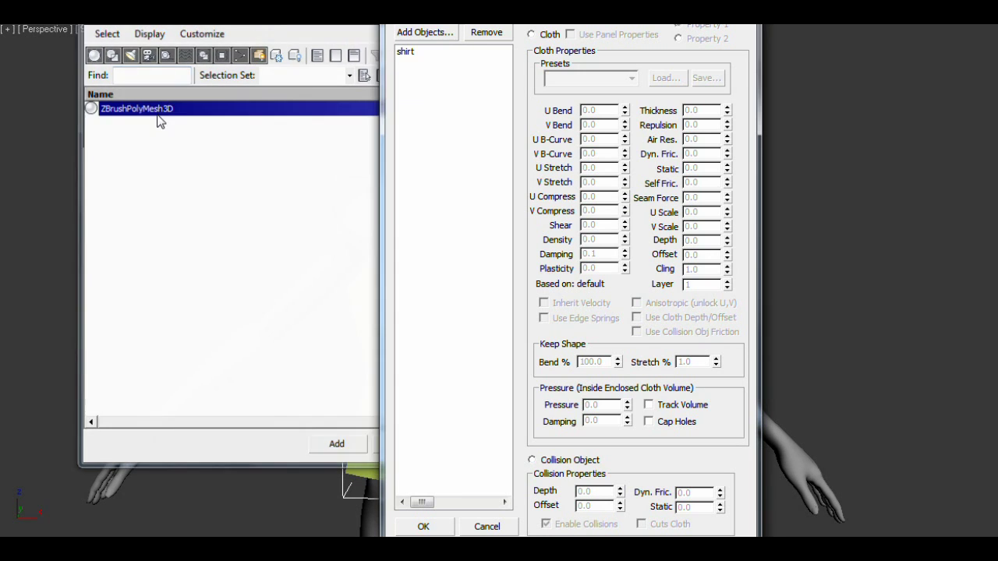
{"action": "double_click", "coordinate": [158, 121]}
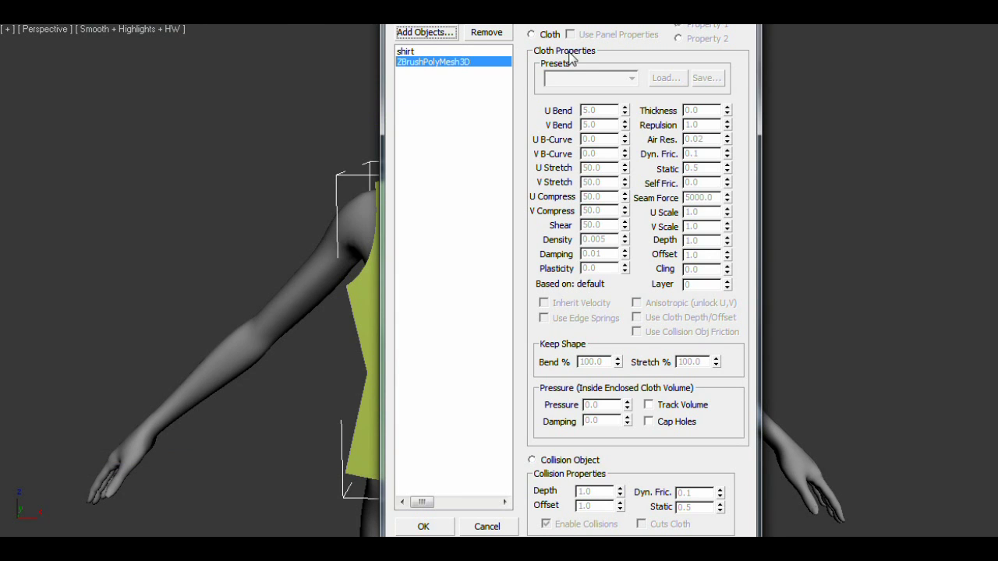
Make ZBrushPolyMesh3D a collision object with Depth 0.6 and Offset 0.6.
{"action": "left_click", "coordinate": [560, 460]}
{"action": "left_click_drag", "start_coordinate": [601, 492], "coordinate": [549, 487]}
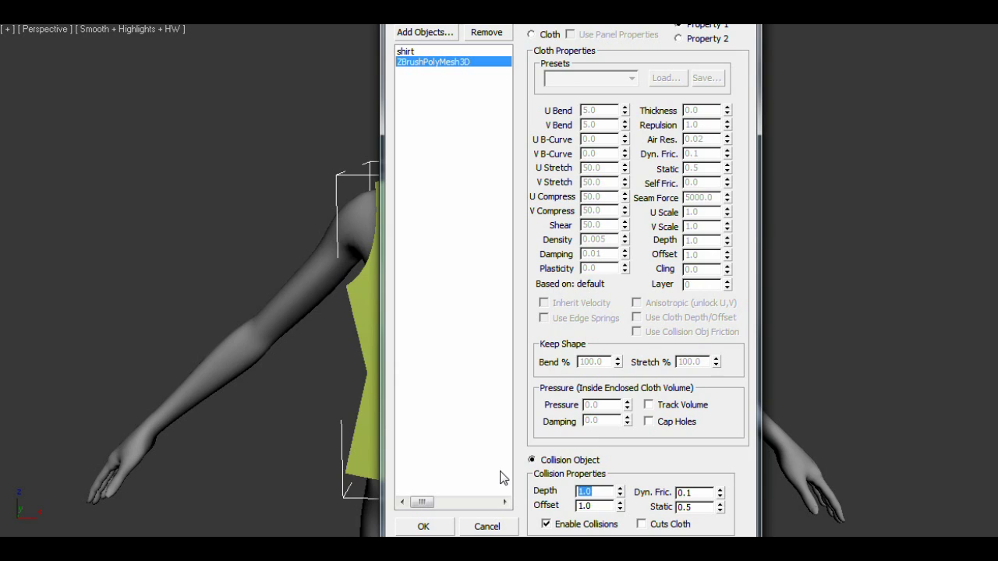
{"action": "type", "text": "0.6"}
{"action": "key", "text": "Return"}
{"action": "left_click", "coordinate": [606, 507]}
{"action": "type", "text": "0.6"}
{"action": "key", "text": "Return"}
Make the shirt a Cloth object with the Default preset and accept the object properties.
{"action": "left_click", "coordinate": [449, 54]}
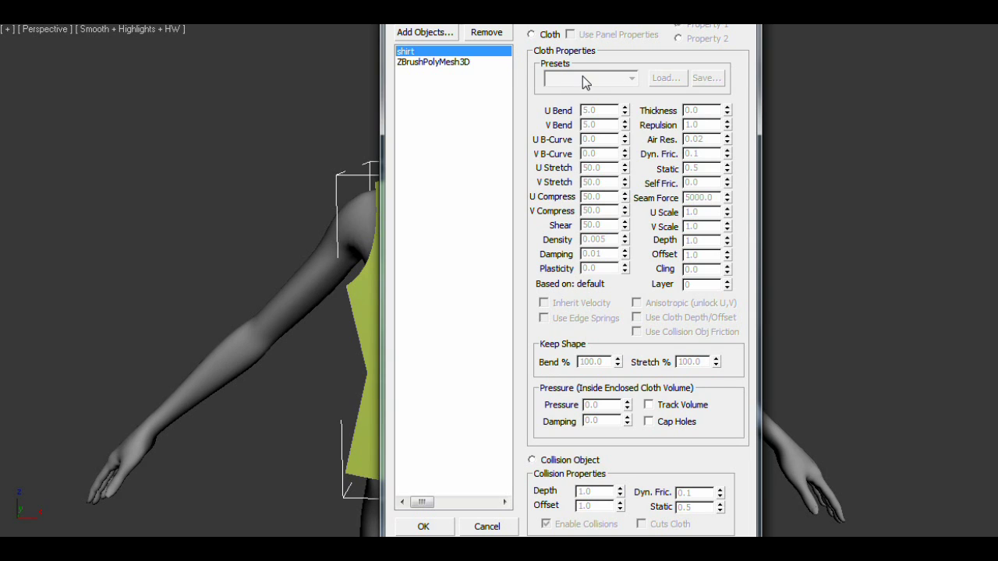
{"action": "left_click", "coordinate": [557, 44]}
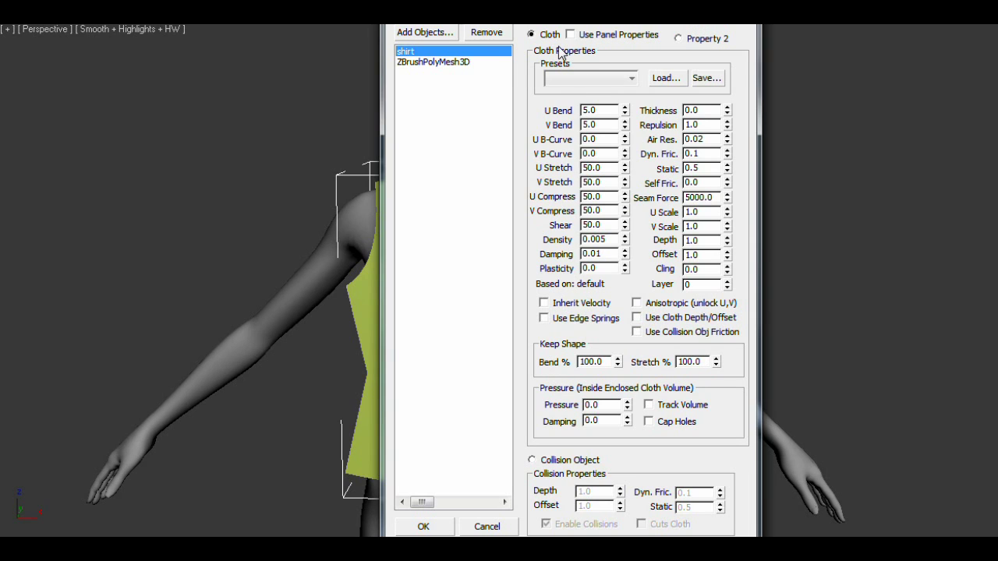
{"action": "left_click", "coordinate": [585, 78]}
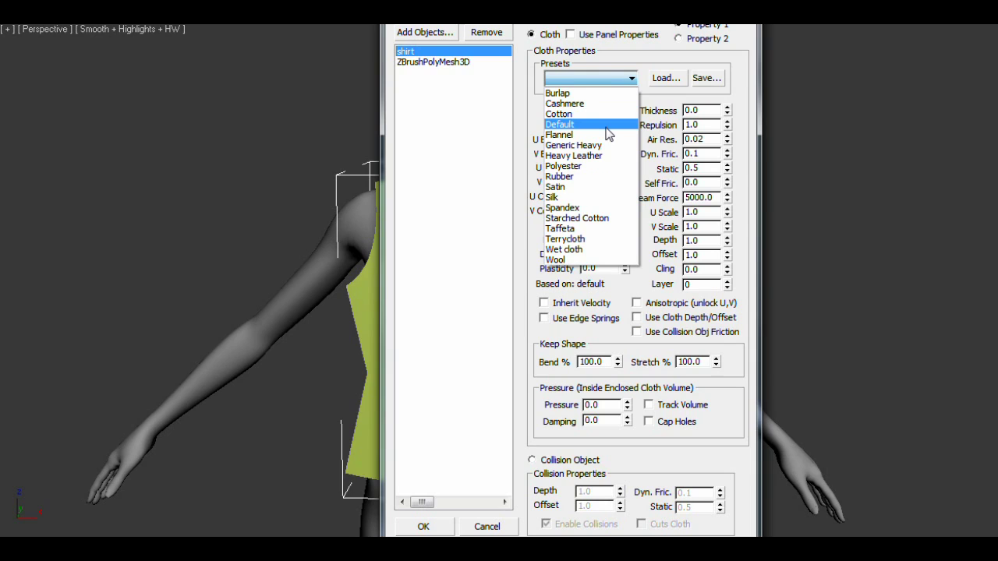
{"action": "left_click", "coordinate": [605, 126]}
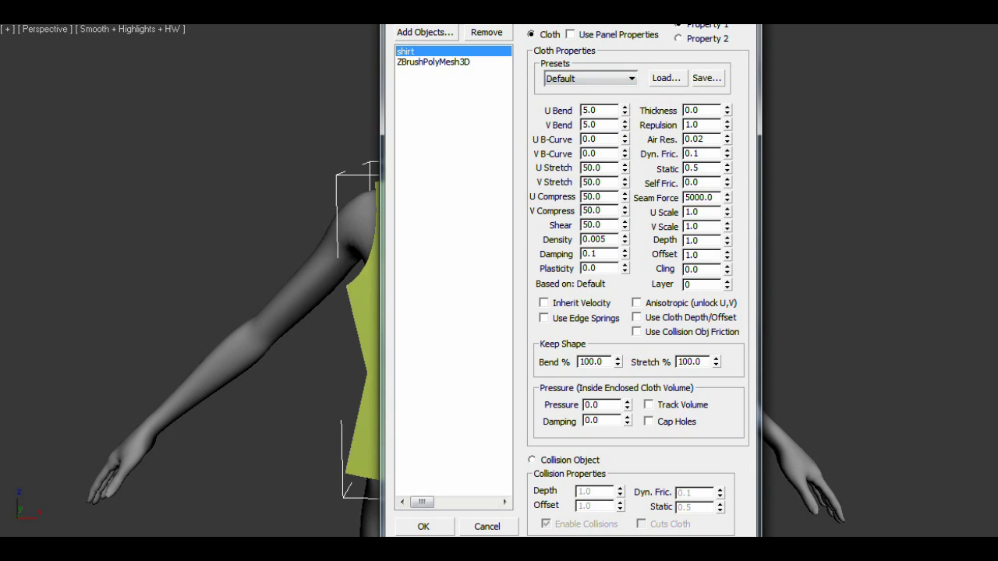
{"action": "left_click", "coordinate": [426, 527]}
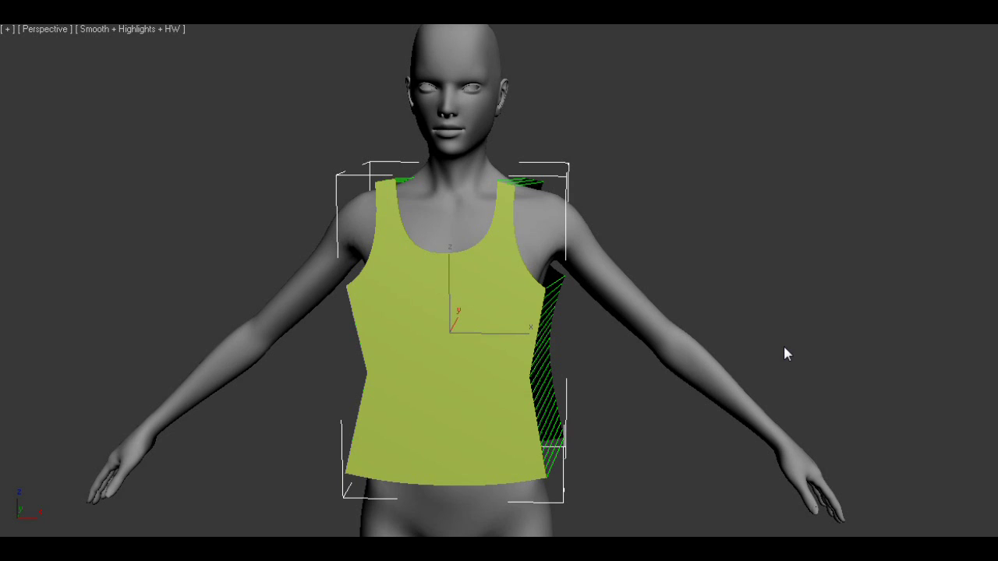
Collapse the draped shirt's modifier stack up to and including Cloth.
{"action": "mouse_move", "coordinate": [739, 374]}
{"action": "middle_mouse_down", "text": "alt"}
{"action": "mouse_move", "coordinate": [719, 374]}
{"action": "mouse_move", "coordinate": [738, 375]}
{"action": "middle_mouse_up", "text": "alt"}
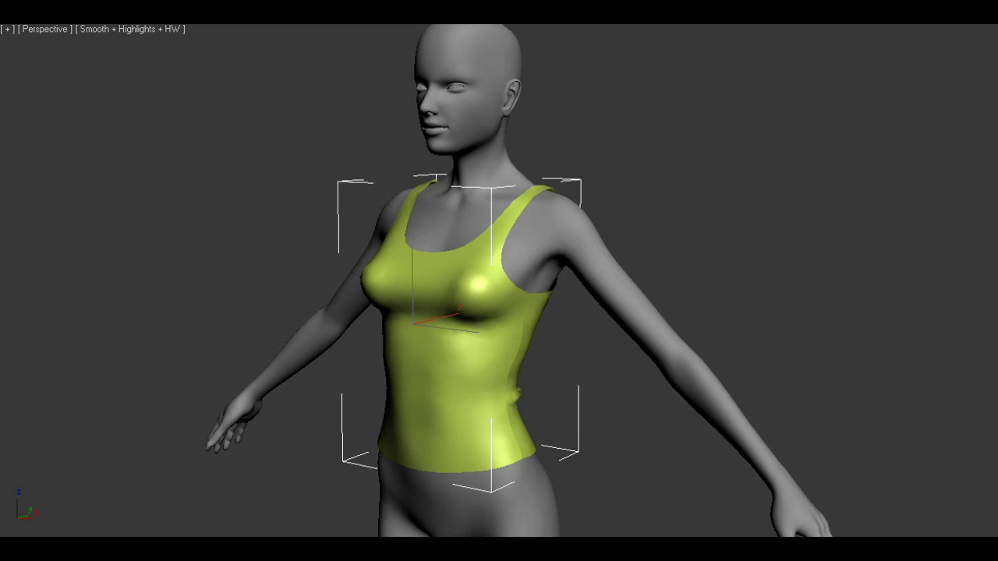
{"action": "middle_click_drag", "start_coordinate": [775, 318], "coordinate": [567, 369], "text": "alt"}
{"action": "scroll", "coordinate": [567, 368], "scroll_direction": "down", "scroll_amount": 3}
{"action": "scroll", "coordinate": [597, 364], "scroll_direction": "up", "scroll_amount": 6}
{"action": "middle_click_drag", "start_coordinate": [612, 394], "coordinate": [576, 342]}
{"action": "right_click", "coordinate": [997, 91]}
{"action": "left_click", "coordinate": [974, 238]}
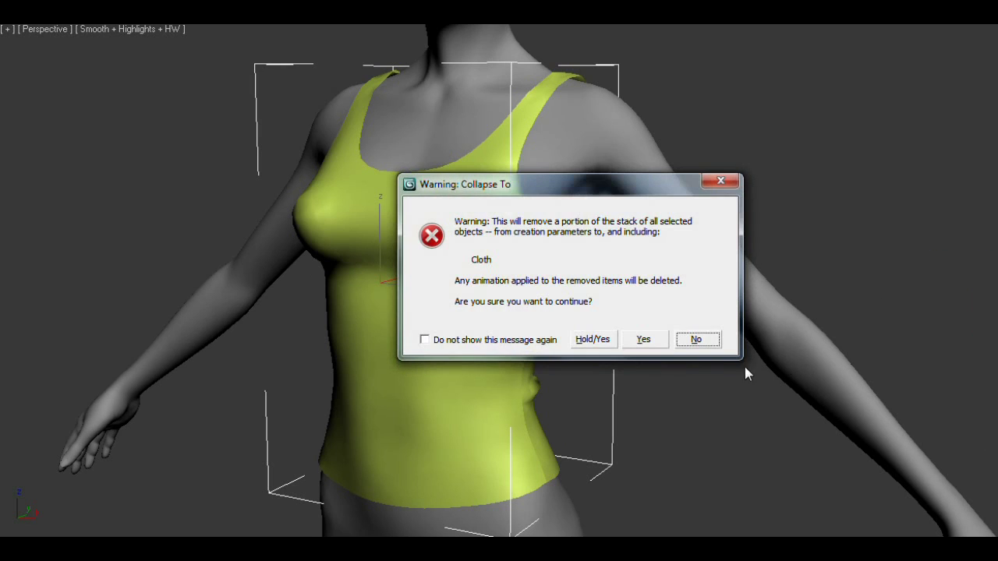
{"action": "left_click", "coordinate": [646, 338]}
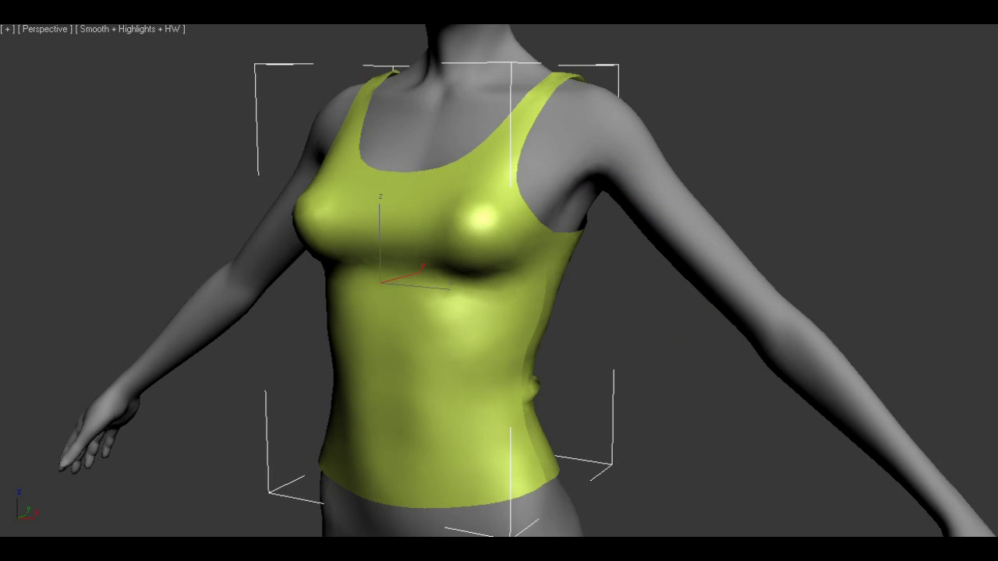
Hide the body so only the shirt stays visible, and select the shirt.
{"action": "left_click", "coordinate": [736, 296]}
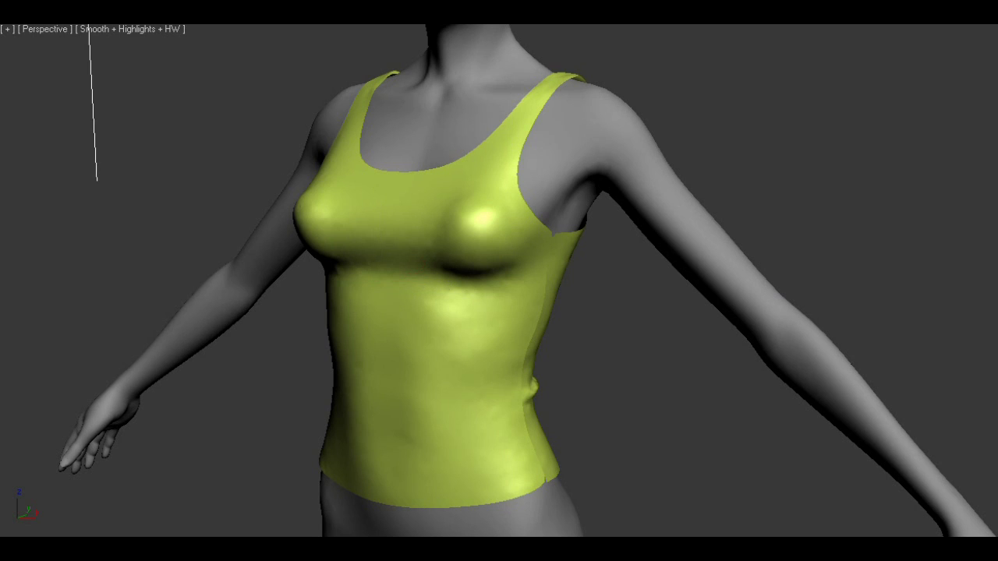
{"action": "right_click", "coordinate": [929, 96]}
{"action": "left_click", "coordinate": [974, 125]}
{"action": "right_click", "coordinate": [687, 258]}
{"action": "left_click", "coordinate": [716, 213]}
{"action": "left_click", "coordinate": [487, 273]}
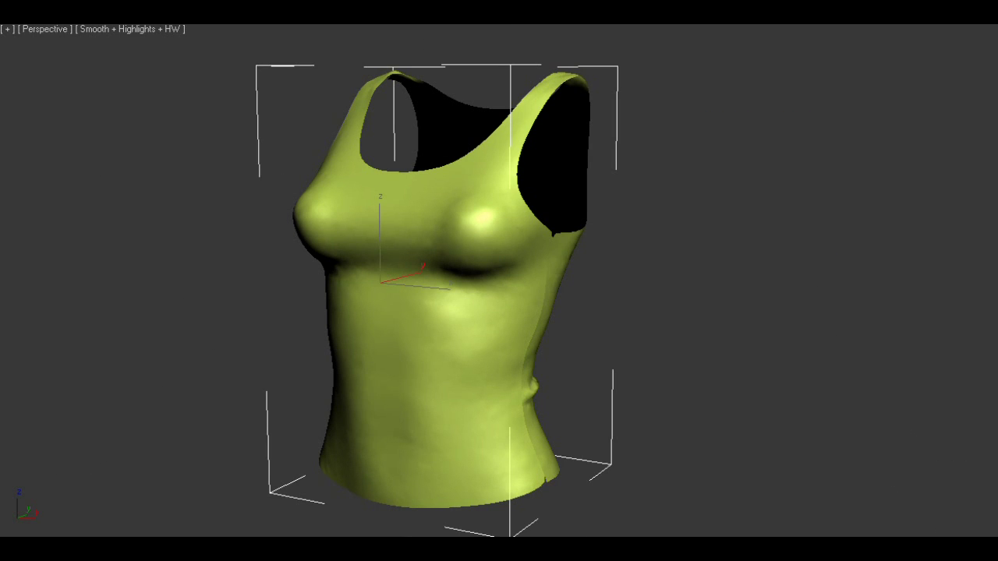
Check the polygon selection of the shirt's front panel, clear it, and reselect the whole shirt.
{"action": "middle_click_drag", "start_coordinate": [794, 374], "coordinate": [757, 376], "text": "alt"}
{"action": "right_click", "coordinate": [928, 99]}
{"action": "left_click", "coordinate": [969, 128]}
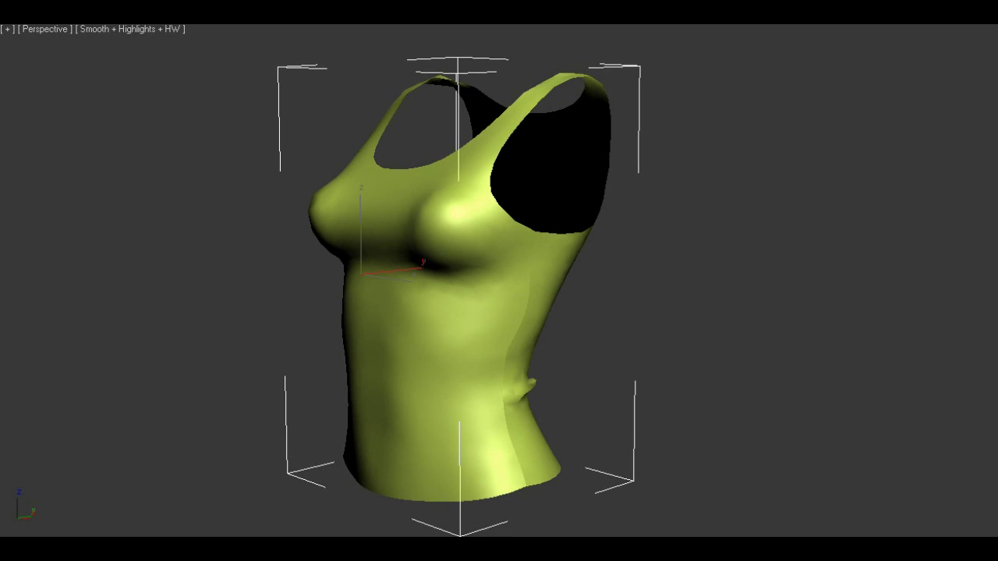
{"action": "key", "text": "1"}
{"action": "key", "text": "4"}
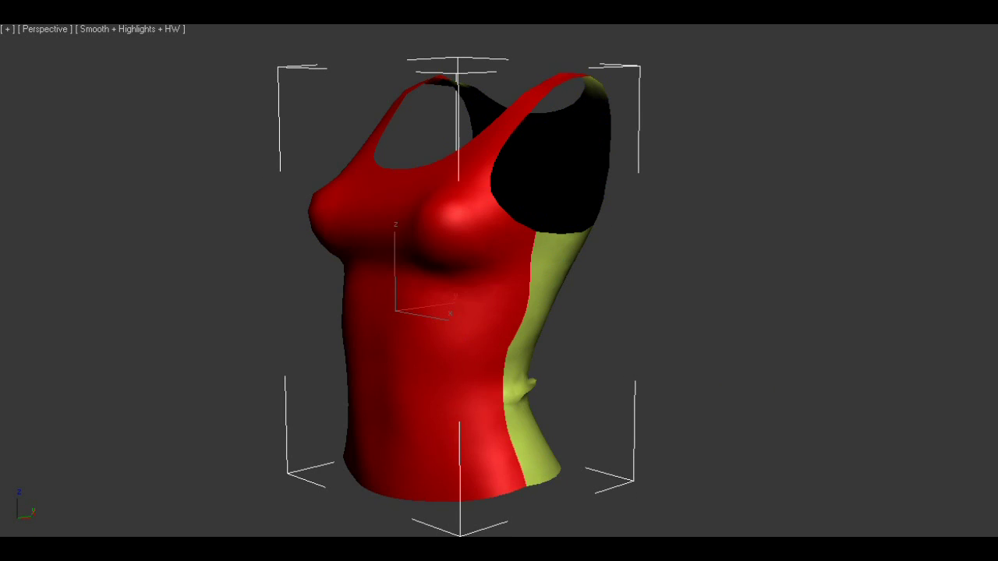
{"action": "left_click", "coordinate": [626, 284]}
{"action": "key", "text": "4"}
{"action": "left_click", "coordinate": [580, 344]}
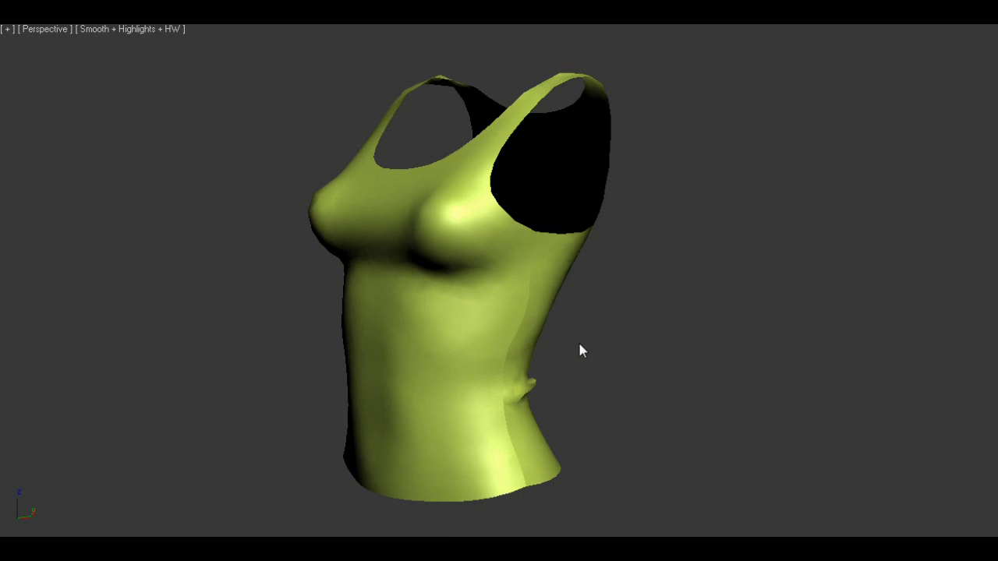
{"action": "middle_click_drag", "start_coordinate": [581, 350], "coordinate": [601, 366], "text": "alt"}
{"action": "left_click", "coordinate": [478, 353]}
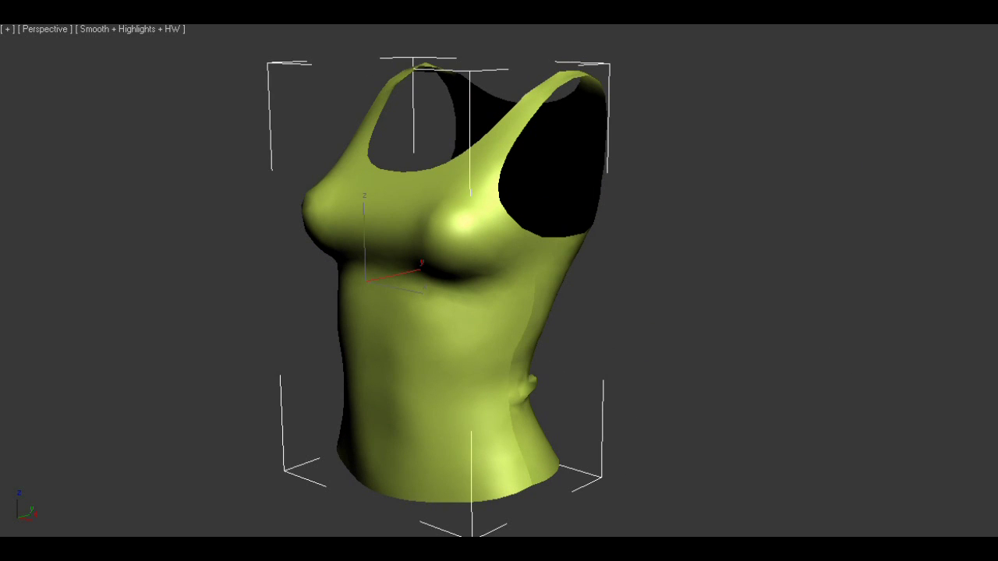
Examine the shirt's triangulated mesh with edged faces and its flat UV layout in the UVW editor.
{"action": "middle_click_drag", "start_coordinate": [602, 297], "coordinate": [618, 298], "text": "alt"}
{"action": "key", "text": "F4"}
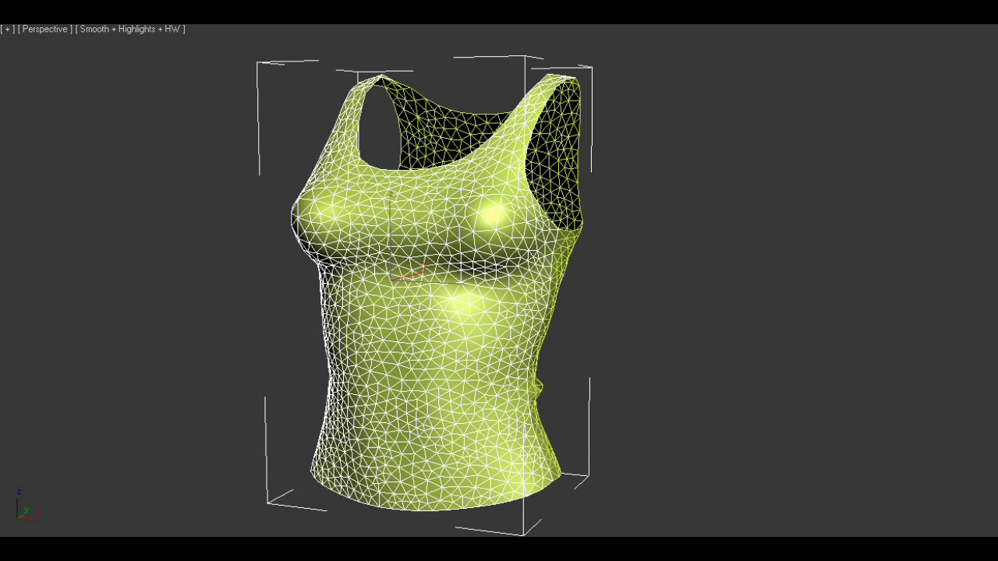
{"action": "left_click", "coordinate": [977, 429]}
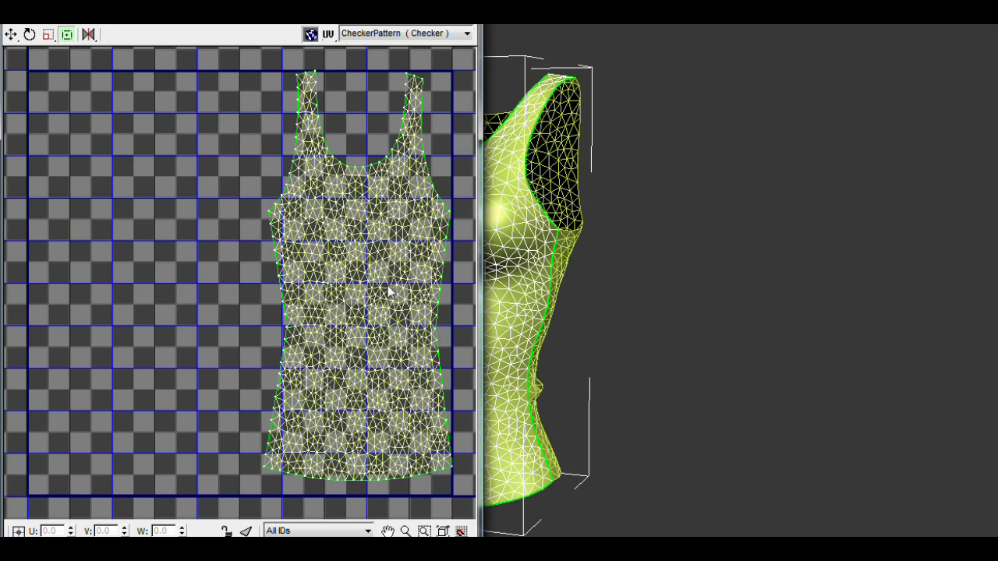
{"action": "middle_click_drag", "start_coordinate": [390, 286], "coordinate": [330, 291]}
{"action": "left_click", "coordinate": [452, 34]}
{"action": "left_click", "coordinate": [436, 49]}
{"action": "middle_click_drag", "start_coordinate": [666, 280], "coordinate": [835, 273]}
{"action": "key", "text": "F4"}
{"action": "middle_click_drag", "start_coordinate": [710, 283], "coordinate": [804, 329], "text": "alt"}
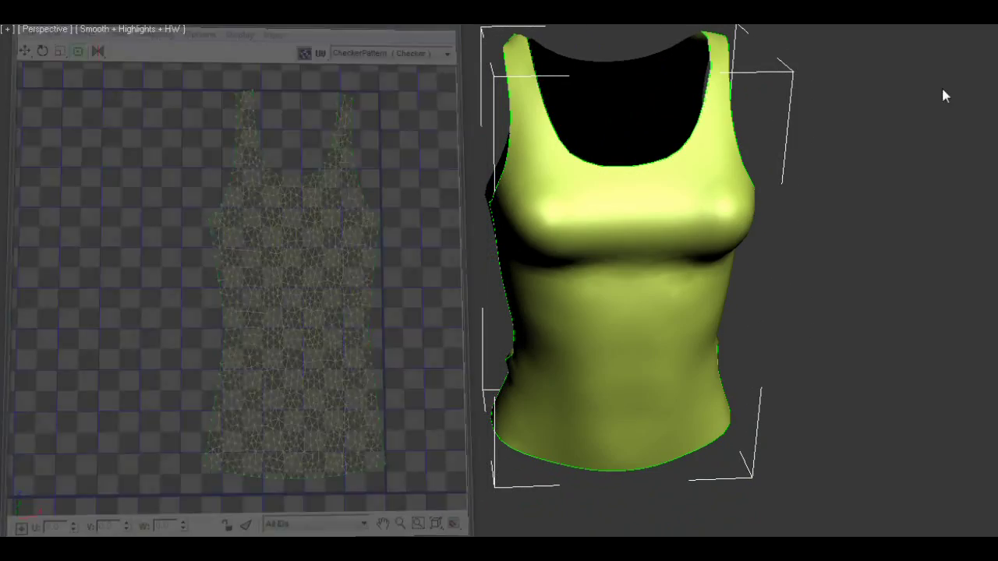
{"action": "right_click", "coordinate": [941, 92]}
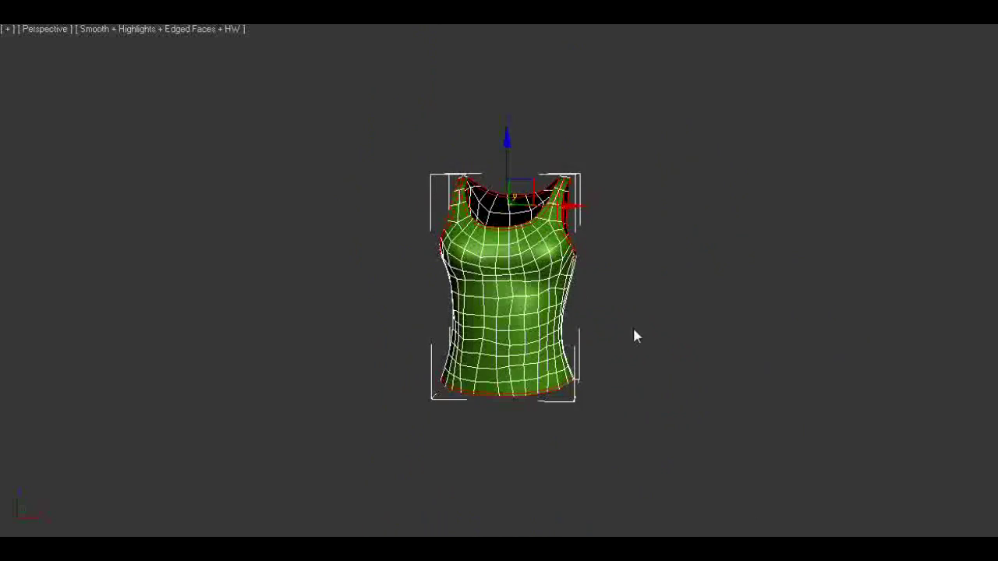
Chamfer the retopologized shirt's selected open border edges with an amount of 0.44 and 1 segment.
{"action": "scroll", "coordinate": [632, 325], "scroll_direction": "up", "scroll_amount": 5}
{"action": "key", "text": "ctrl+z"}
{"action": "key", "text": "ctrl+shift+c"}
{"action": "left_click_drag", "start_coordinate": [528, 261], "coordinate": [537, 304]}
{"action": "left_click", "coordinate": [603, 256]}
{"action": "left_click", "coordinate": [603, 255]}
{"action": "left_click", "coordinate": [603, 261]}
{"action": "left_click", "coordinate": [604, 261]}
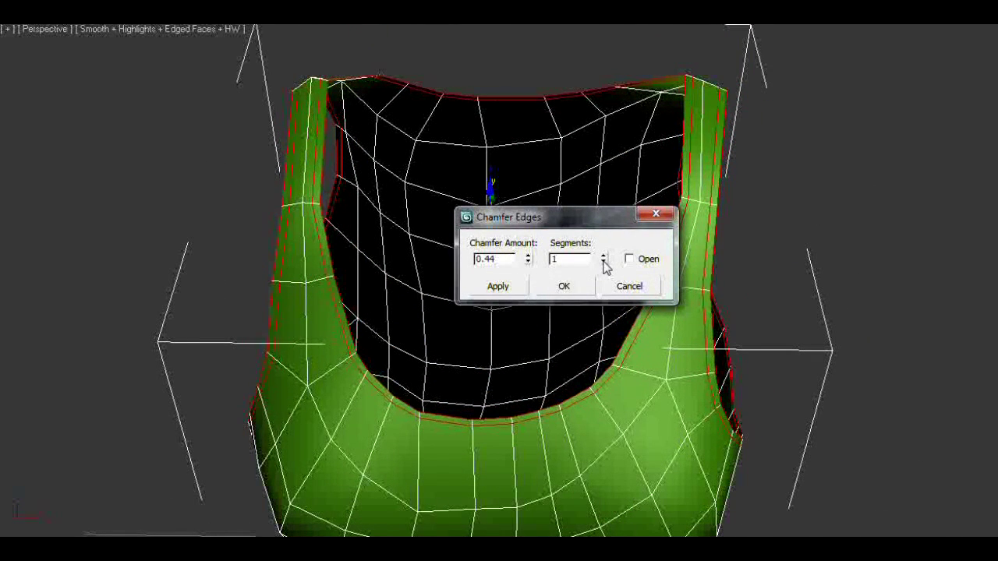
{"action": "left_click", "coordinate": [580, 288]}
Select the narrow border polygons along the shirt's armhole, continuing around under the arm.
{"action": "scroll", "coordinate": [756, 350], "scroll_direction": "down", "scroll_amount": 8}
{"action": "key", "text": "F4"}
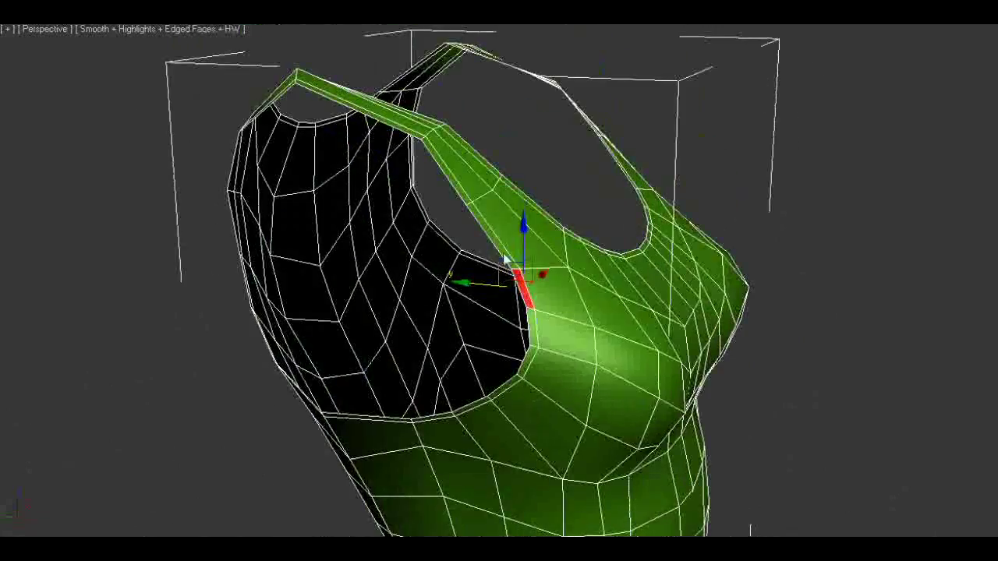
{"action": "middle_click_drag", "start_coordinate": [468, 253], "coordinate": [536, 266], "text": "alt"}
{"action": "left_click", "coordinate": [532, 266], "text": "ctrl"}
{"action": "left_click", "coordinate": [548, 322], "text": "ctrl"}
{"action": "left_click", "coordinate": [581, 372], "text": "ctrl"}
{"action": "left_click", "coordinate": [628, 408], "text": "ctrl"}
{"action": "middle_click_drag", "start_coordinate": [689, 450], "coordinate": [507, 351], "text": "alt"}
{"action": "left_click", "coordinate": [511, 336], "text": "ctrl"}
{"action": "middle_click_drag", "start_coordinate": [564, 340], "coordinate": [429, 218], "text": "alt"}
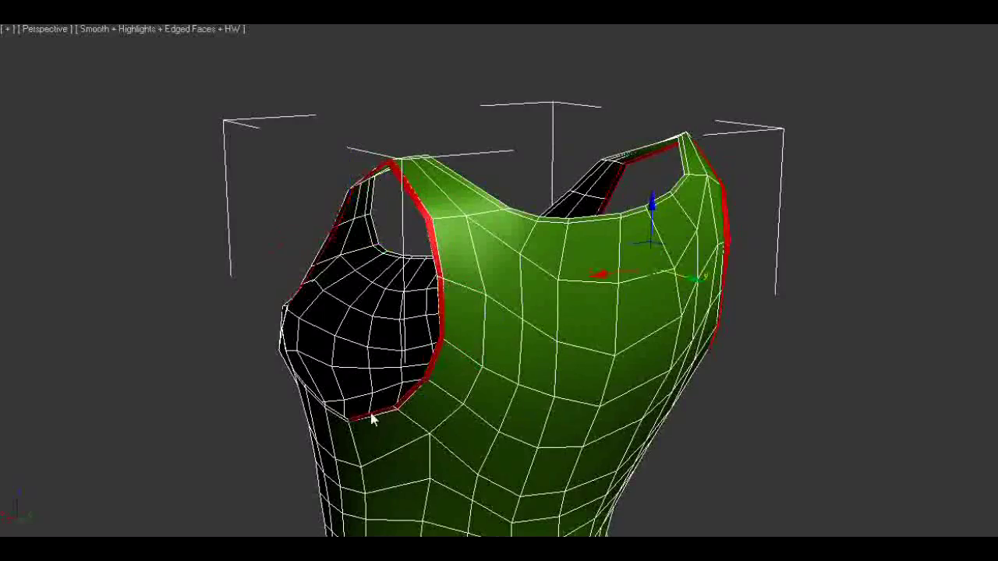
Add the remaining underarm border polygons and the narrow strip running up toward the shoulder strap to the selection.
{"action": "middle_click_drag", "start_coordinate": [370, 413], "coordinate": [534, 368], "text": "alt"}
{"action": "left_click", "coordinate": [483, 365], "text": "ctrl"}
{"action": "left_click", "coordinate": [434, 356], "text": "ctrl"}
{"action": "left_click", "coordinate": [396, 340], "text": "ctrl"}
{"action": "left_click", "coordinate": [377, 315], "text": "ctrl"}
{"action": "middle_click_drag", "start_coordinate": [438, 415], "coordinate": [445, 367], "text": "alt"}
{"action": "scroll", "coordinate": [445, 367], "scroll_direction": "up", "scroll_amount": 5}
{"action": "left_click", "coordinate": [356, 415], "text": "ctrl"}
{"action": "left_click", "coordinate": [291, 372], "text": "ctrl"}
{"action": "left_click", "coordinate": [248, 293], "text": "ctrl"}
{"action": "left_click", "coordinate": [227, 176], "text": "ctrl"}
{"action": "left_click", "coordinate": [238, 84], "text": "ctrl"}
Add the narrow border polygons along the back neckline to the selection.
{"action": "middle_click_drag", "start_coordinate": [227, 120], "coordinate": [387, 241], "text": "alt"}
{"action": "left_click", "coordinate": [390, 243], "text": "ctrl"}
{"action": "left_click", "coordinate": [444, 288], "text": "ctrl"}
{"action": "left_click", "coordinate": [483, 298], "text": "ctrl"}
{"action": "left_click", "coordinate": [543, 299], "text": "ctrl"}
{"action": "left_click", "coordinate": [605, 295], "text": "ctrl"}
{"action": "left_click", "coordinate": [647, 284], "text": "ctrl"}
{"action": "left_click", "coordinate": [681, 265], "text": "ctrl"}
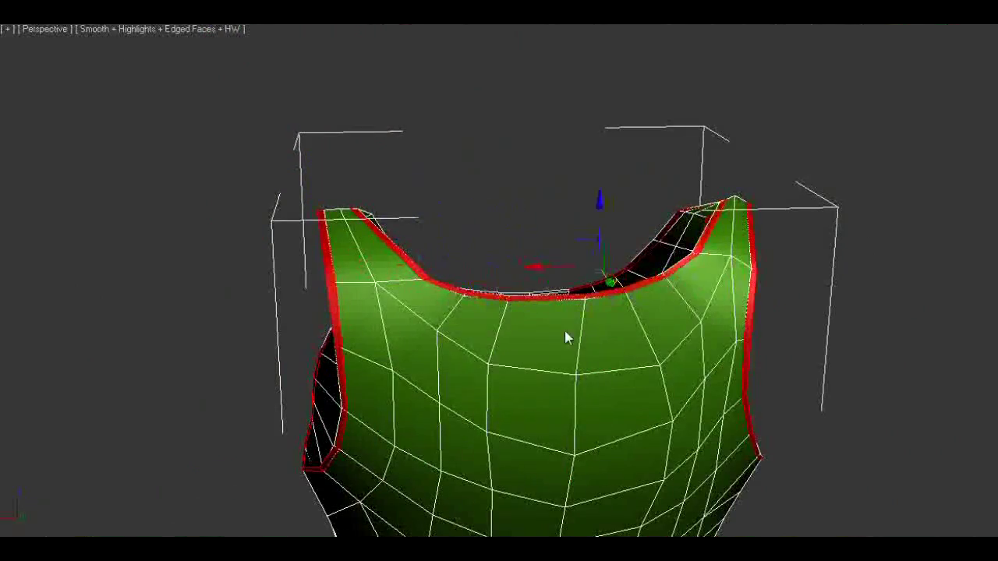
Add the narrow border polygons along the first side of the shirt's hem to the selection.
{"action": "middle_click_drag", "start_coordinate": [555, 318], "coordinate": [284, 416], "text": "alt"}
{"action": "middle_click_drag", "start_coordinate": [532, 409], "coordinate": [499, 452]}
{"action": "left_click", "coordinate": [417, 451], "text": "ctrl"}
{"action": "left_click", "coordinate": [327, 449], "text": "ctrl"}
{"action": "left_click", "coordinate": [279, 445], "text": "ctrl"}
{"action": "left_click", "coordinate": [241, 435], "text": "ctrl"}
{"action": "left_click", "coordinate": [211, 417], "text": "ctrl"}
{"action": "left_click", "coordinate": [501, 450], "text": "ctrl"}
{"action": "left_click", "coordinate": [553, 447], "text": "ctrl"}
{"action": "left_click", "coordinate": [595, 439], "text": "ctrl"}
{"action": "left_click", "coordinate": [629, 430], "text": "ctrl"}
Extend the polygon selection around the rest of the hem's border strip.
{"action": "middle_click_drag", "start_coordinate": [661, 421], "coordinate": [523, 459], "text": "alt"}
{"action": "left_click", "coordinate": [574, 450], "text": "ctrl"}
{"action": "left_click", "coordinate": [680, 438], "text": "ctrl"}
{"action": "middle_click_drag", "start_coordinate": [703, 435], "coordinate": [398, 471], "text": "alt"}
{"action": "left_click", "coordinate": [399, 472], "text": "ctrl"}
{"action": "left_click", "coordinate": [472, 477], "text": "ctrl"}
{"action": "left_click", "coordinate": [558, 469], "text": "ctrl"}
{"action": "left_click", "coordinate": [659, 441], "text": "ctrl"}
{"action": "left_click", "coordinate": [698, 424], "text": "ctrl"}
{"action": "middle_click_drag", "start_coordinate": [728, 401], "coordinate": [528, 459], "text": "alt"}
{"action": "left_click", "coordinate": [323, 439], "text": "ctrl"}
{"action": "left_click", "coordinate": [374, 471], "text": "ctrl"}
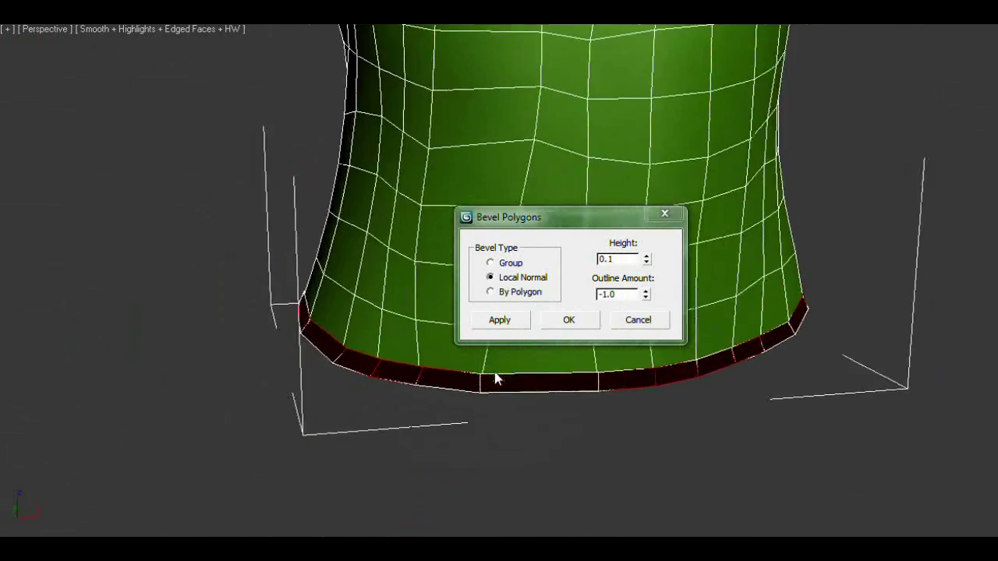
Bevel the selected border polygons by Local Normal with an outline amount of -0.23, and give the shirt a plain grey material.
{"action": "scroll", "coordinate": [495, 379], "scroll_direction": "up", "scroll_amount": 5}
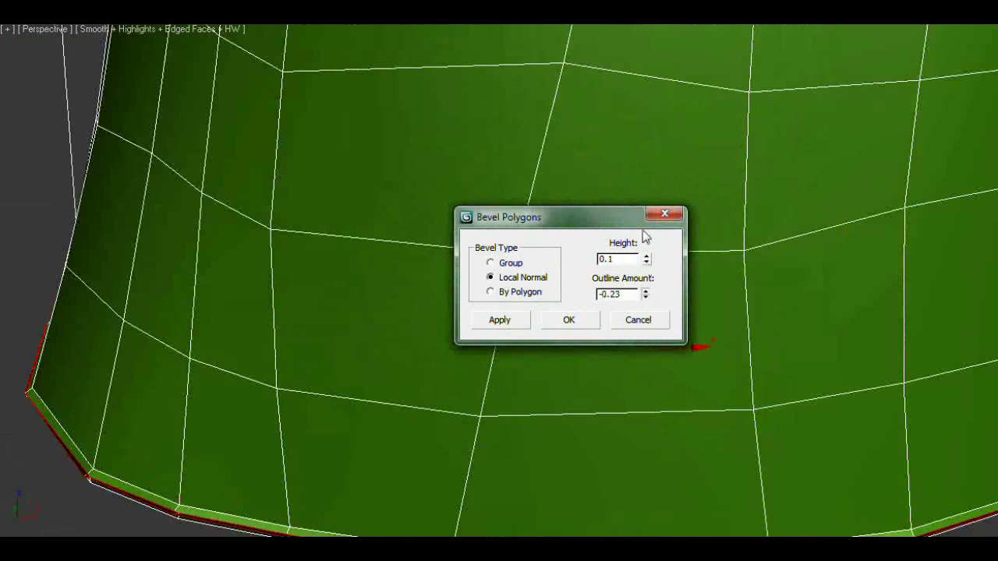
{"action": "left_click", "coordinate": [646, 263]}
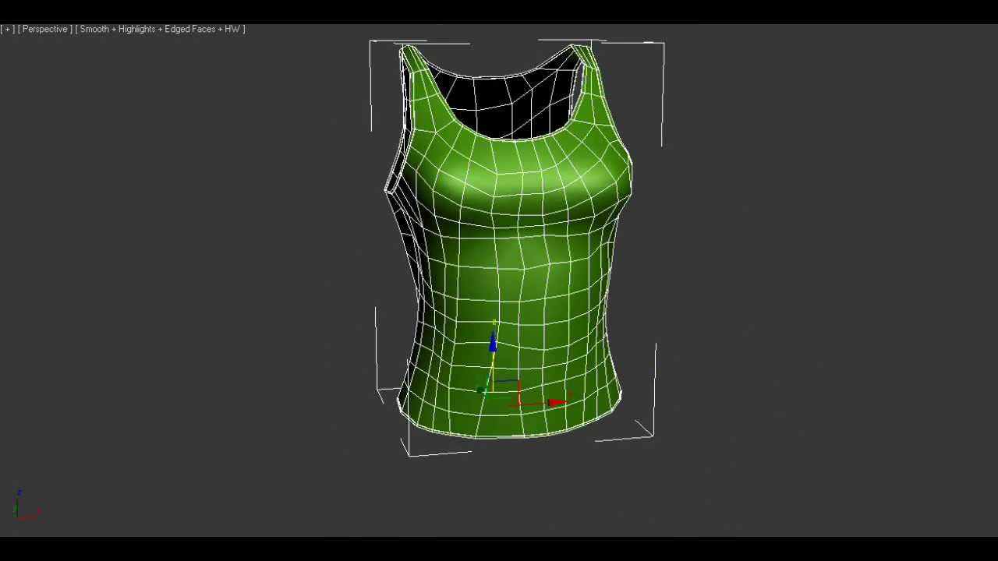
{"action": "key", "text": "m"}
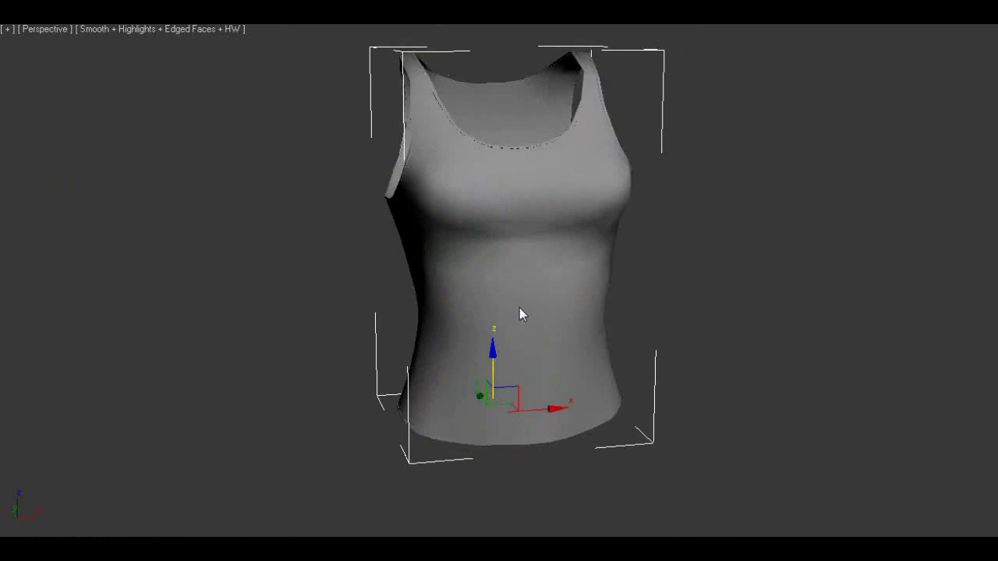